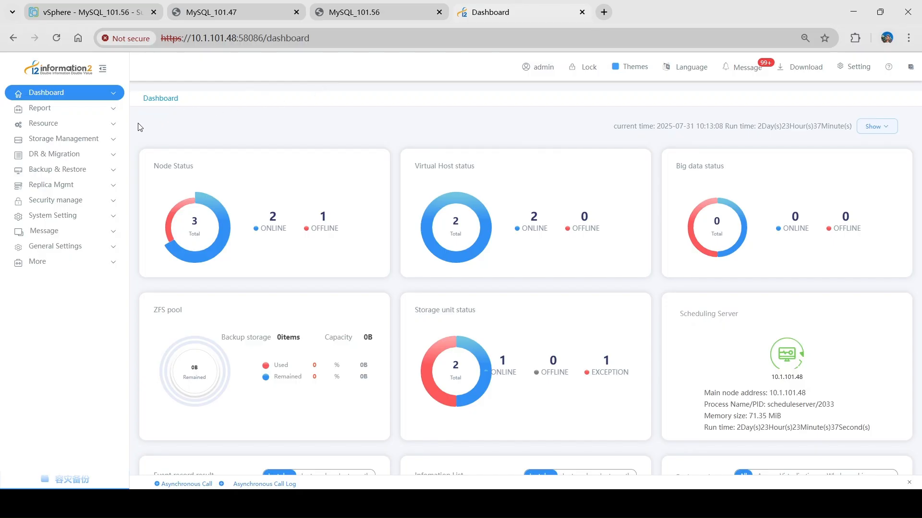
- Start creating a new node in the DR backup resources
click(109, 125)
click(107, 139)
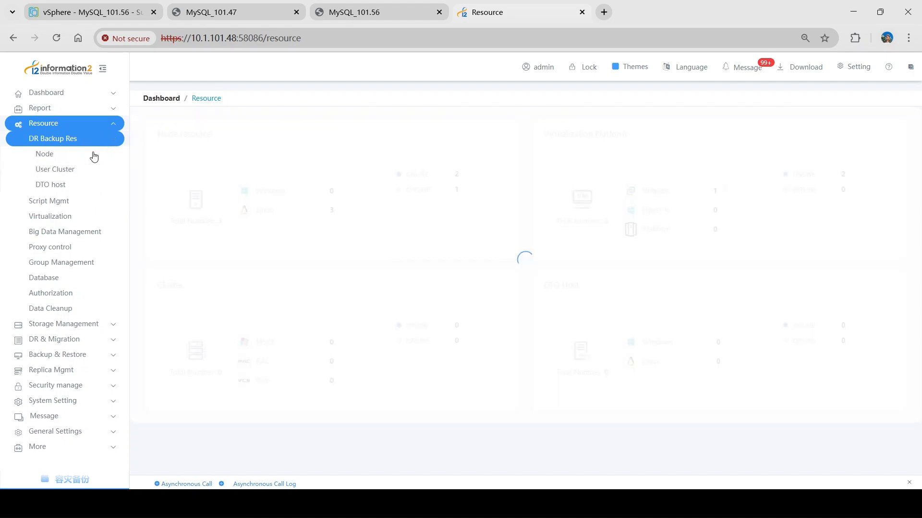
click(92, 154)
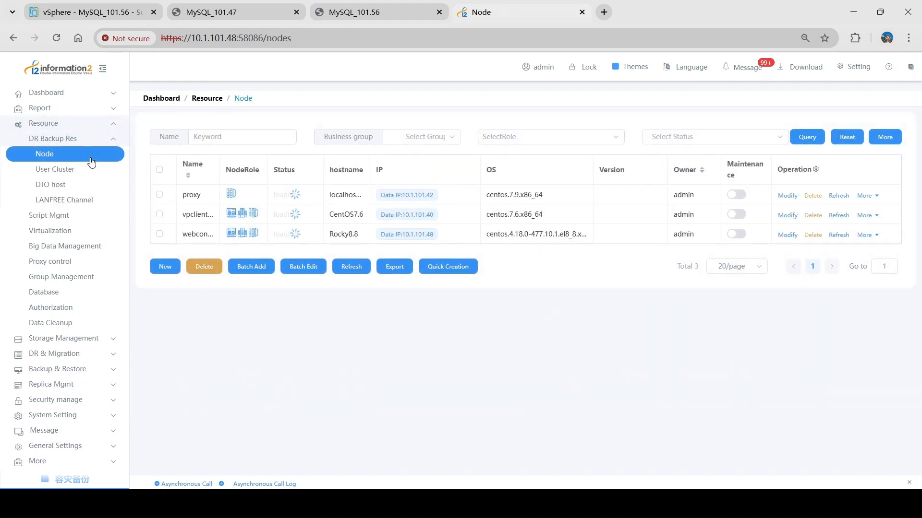
click(162, 267)
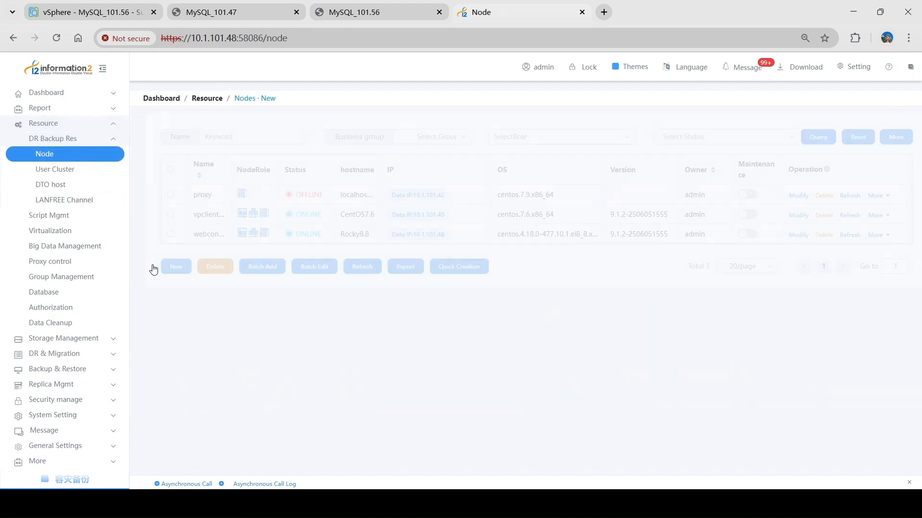
click(322, 184)
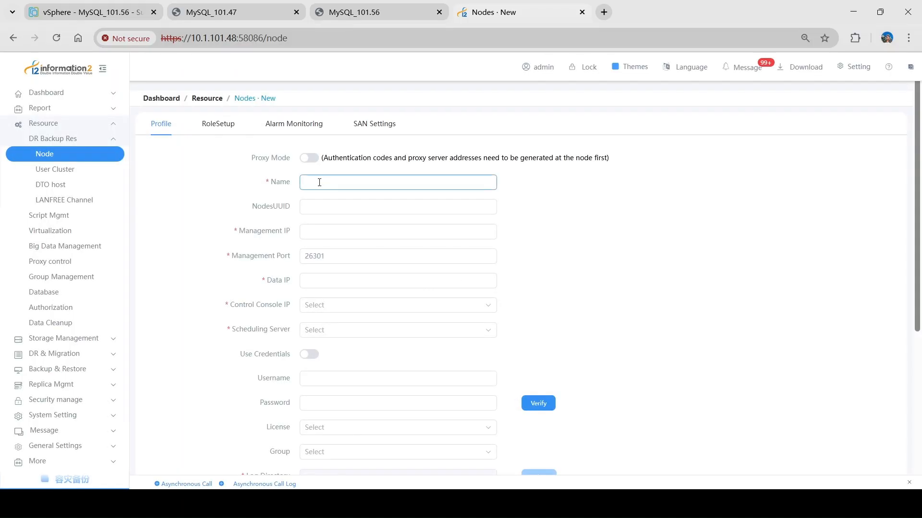
- Check the MySQL_101.47 and MySQL_101.56 virtual machine consoles, and return to the new node form
click(248, 19)
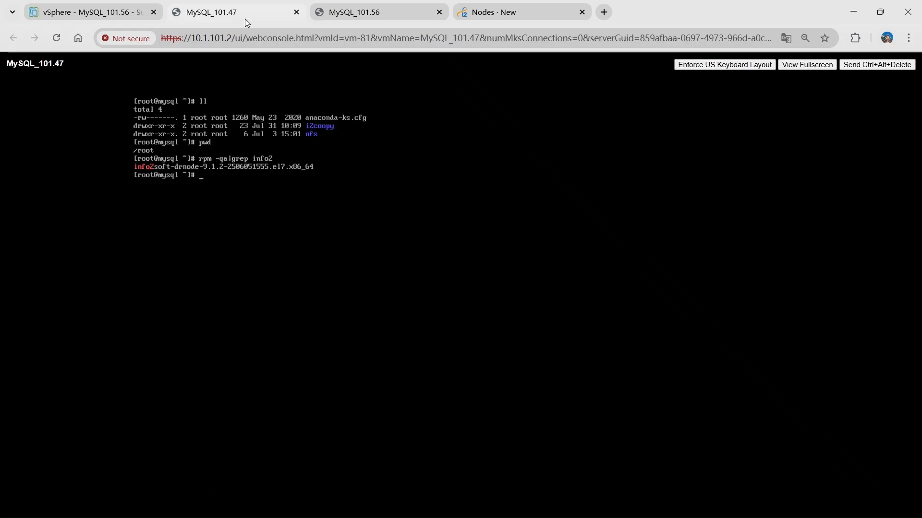
click(396, 15)
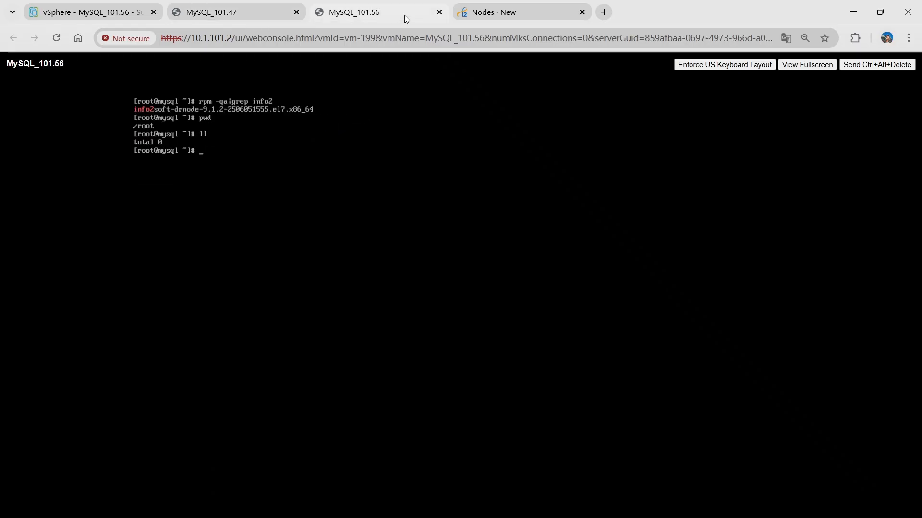
click(484, 14)
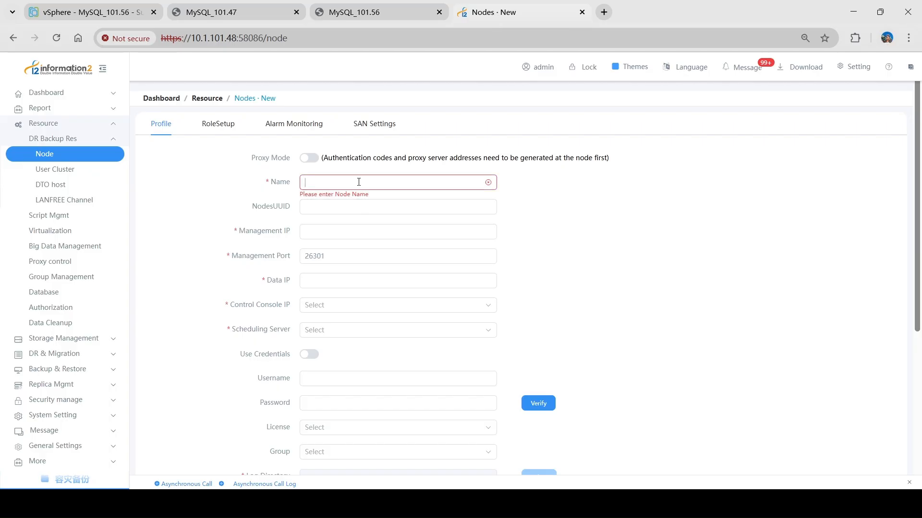
- Name the node 47 and set both its management IP and data IP to 10.1.101.47
text(10.1.101.47)
key(ctrl+a)
key(ctrl+c)
key(BackSpace)
text(47)
click(349, 232)
key(ctrl+v)
click(337, 285)
key(ctrl+v)
- Set the control console IP and the scheduling server of node 47 to 10.1.101.48
click(336, 305)
click(338, 328)
click(342, 333)
click(358, 352)
- Enter the username root and the account password for node 47, and verify the credentials
scroll(516, 309, down, 3)
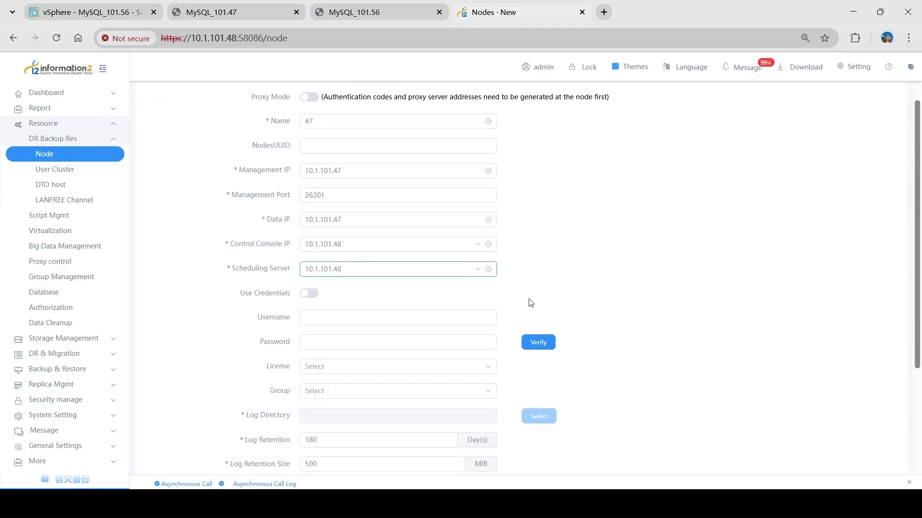
click(451, 261)
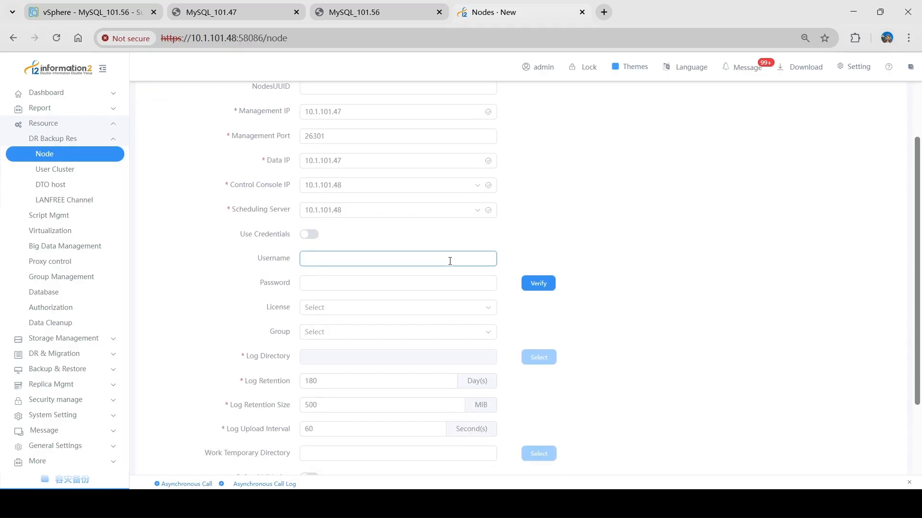
text(root)
key(Tab)
text(123456)
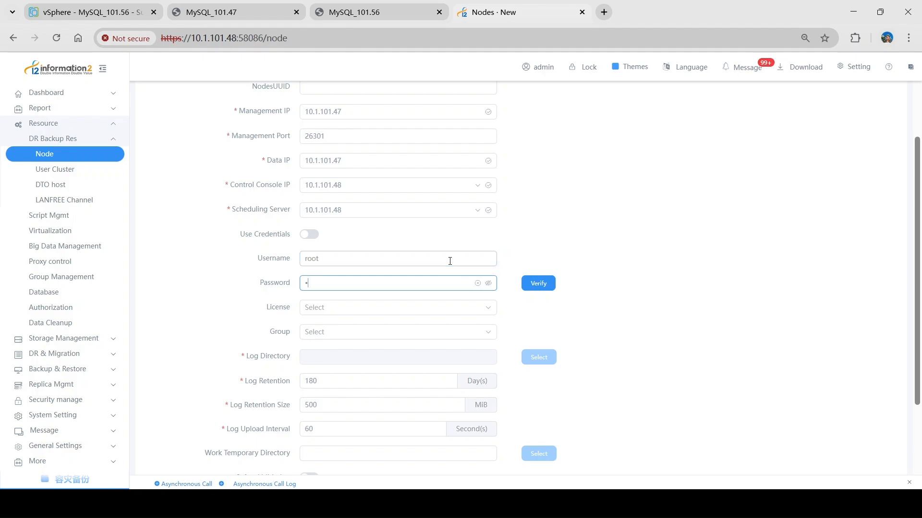
click(537, 284)
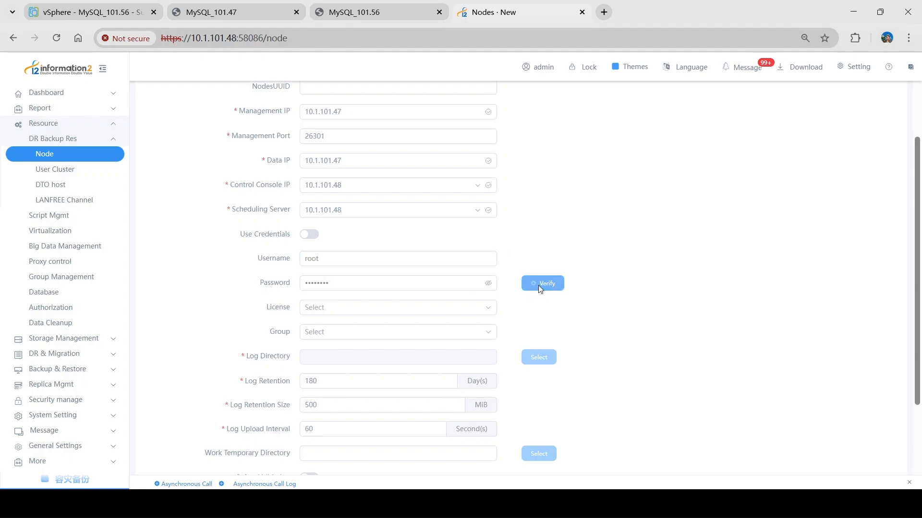
- Assign the coopy feature license to node 47
click(364, 314)
text(coopy)
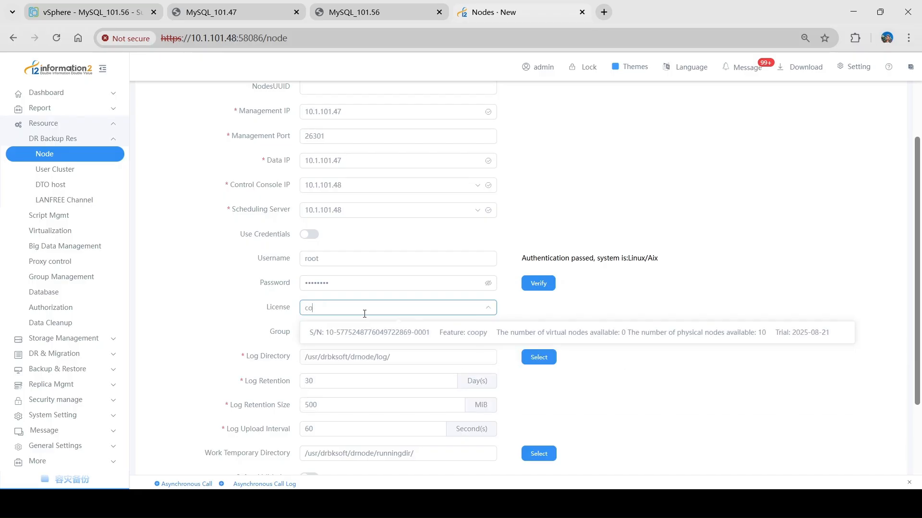
click(380, 334)
click(260, 318)
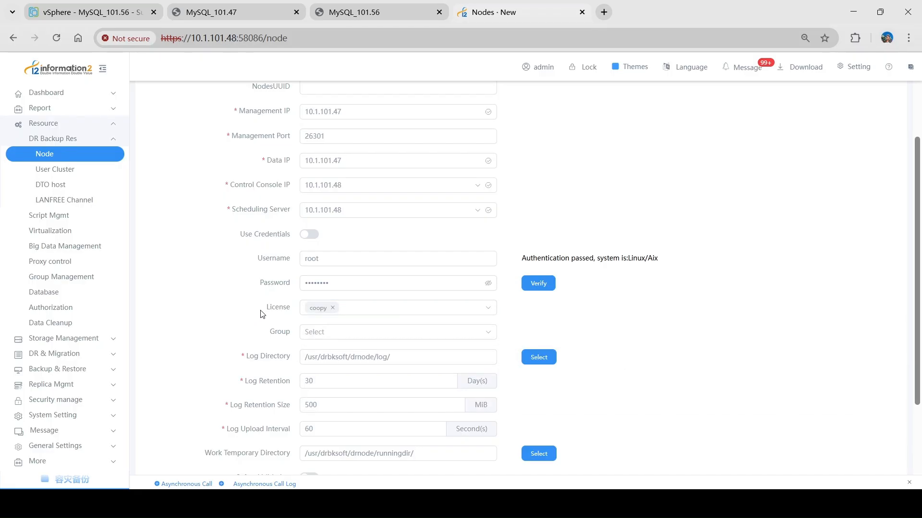
- Give node 47 the Host role and remove its Backup Client role
scroll(262, 312, up, 3)
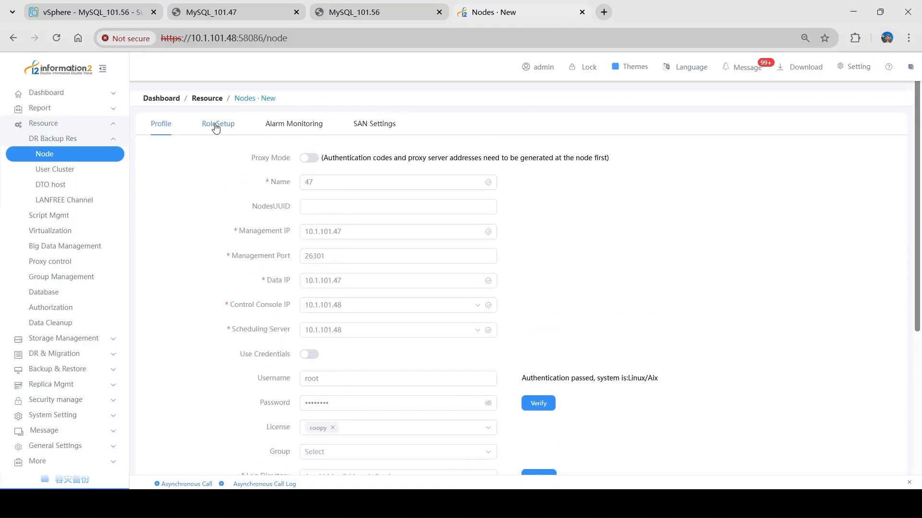
click(216, 126)
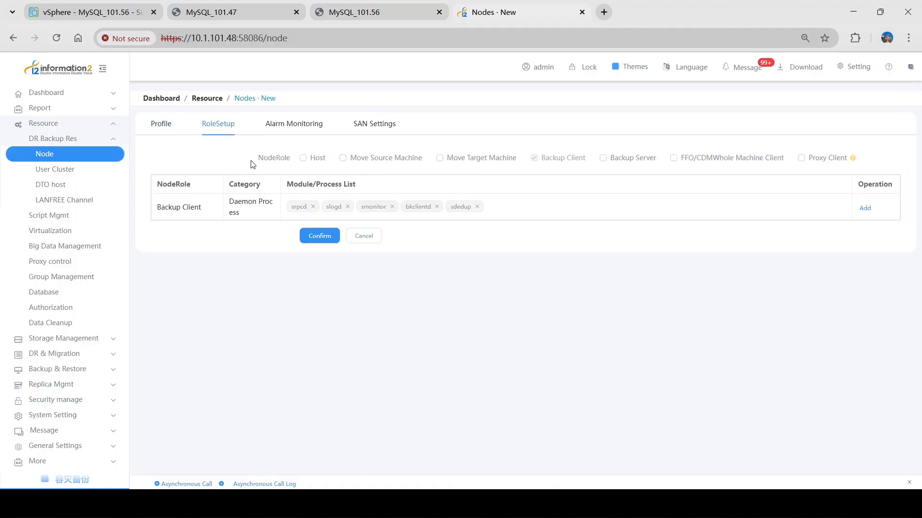
click(303, 158)
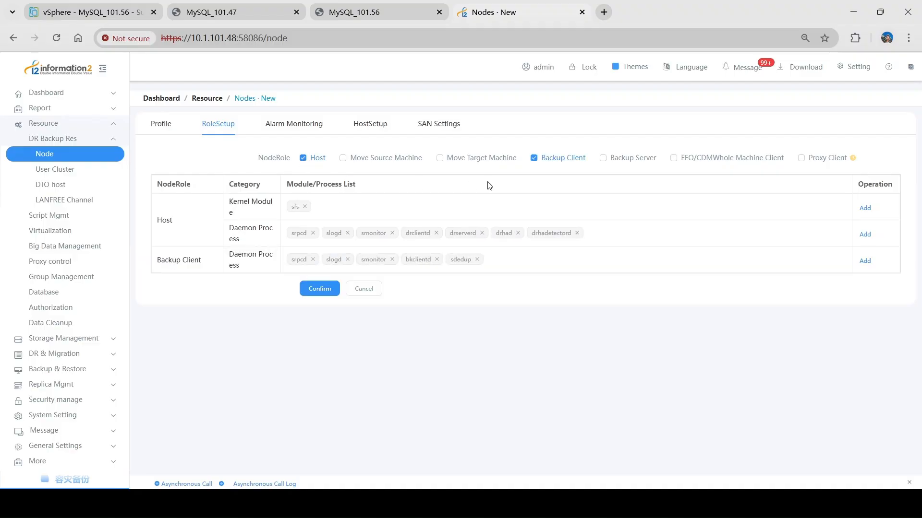
click(534, 159)
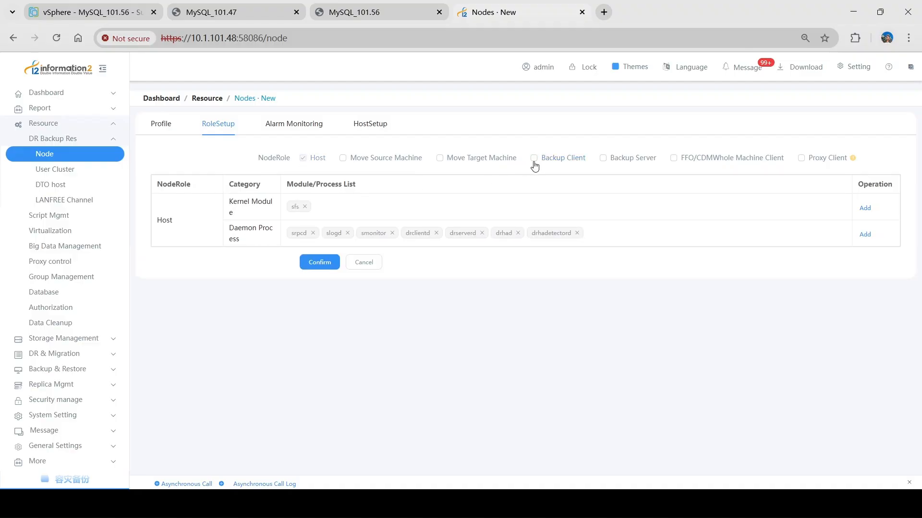
- Add the root directory / as the replication path in the host setup and save node 47
click(370, 126)
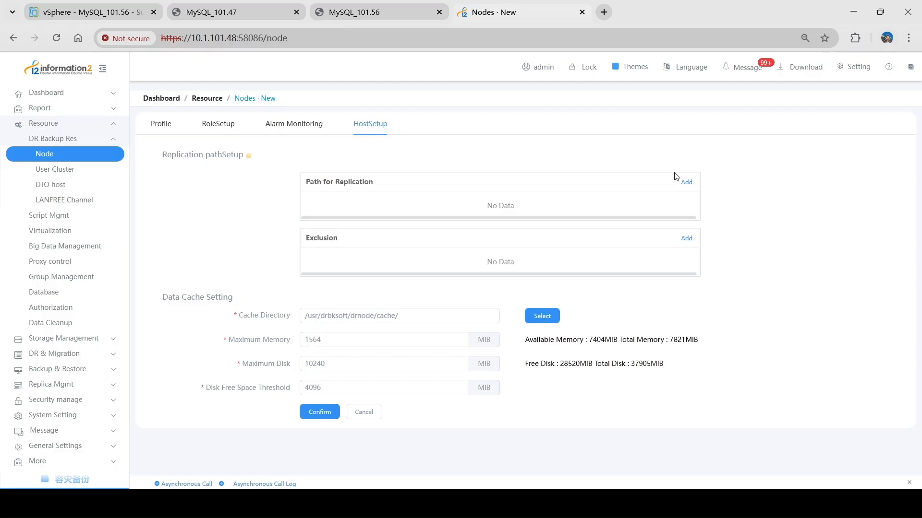
click(686, 182)
click(164, 163)
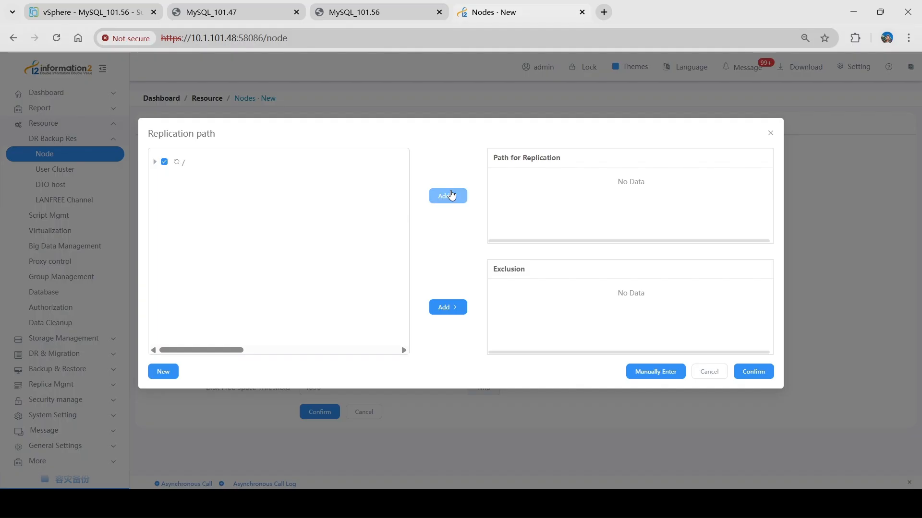
click(451, 194)
click(754, 373)
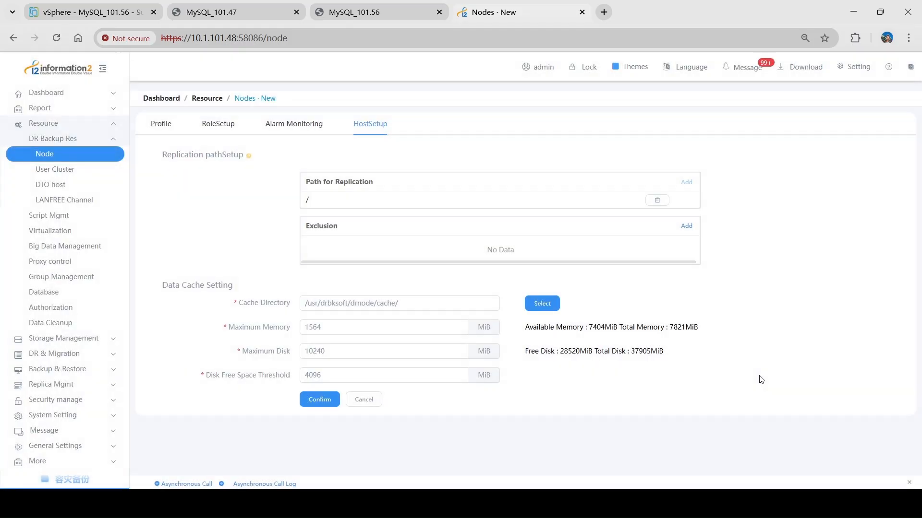
click(324, 405)
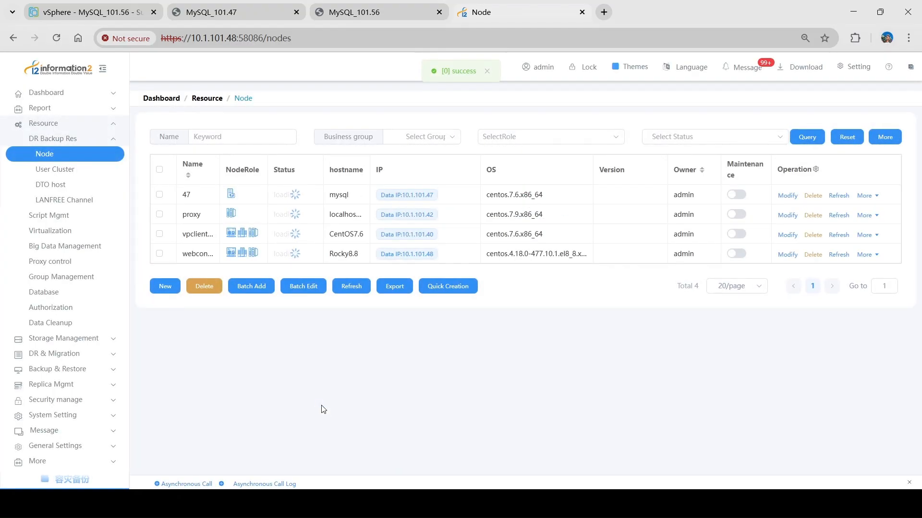
- View the details of node 47 in the node list and close them
double_click(192, 198)
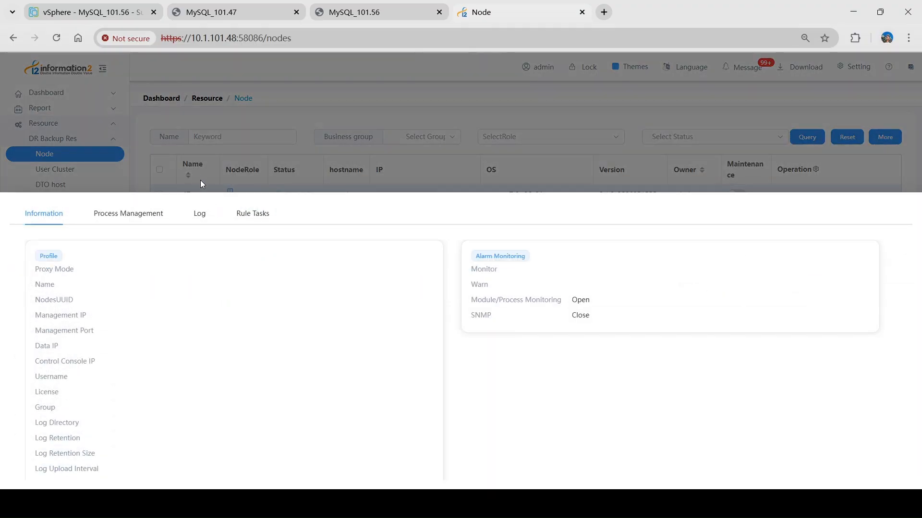
click(200, 180)
- Create another node named 56 with 10.1.101.56 as both its management IP and data IP
click(164, 287)
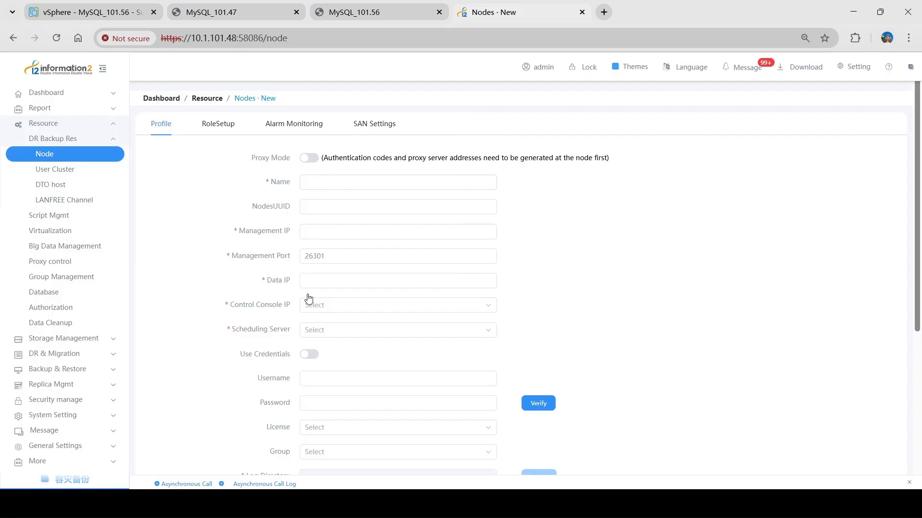
click(330, 186)
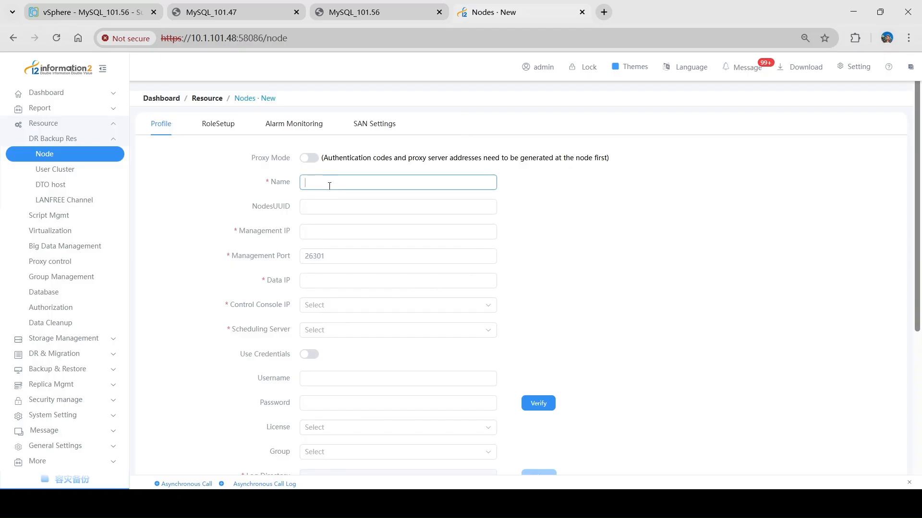
text(56)
click(330, 232)
text(10.1.10)
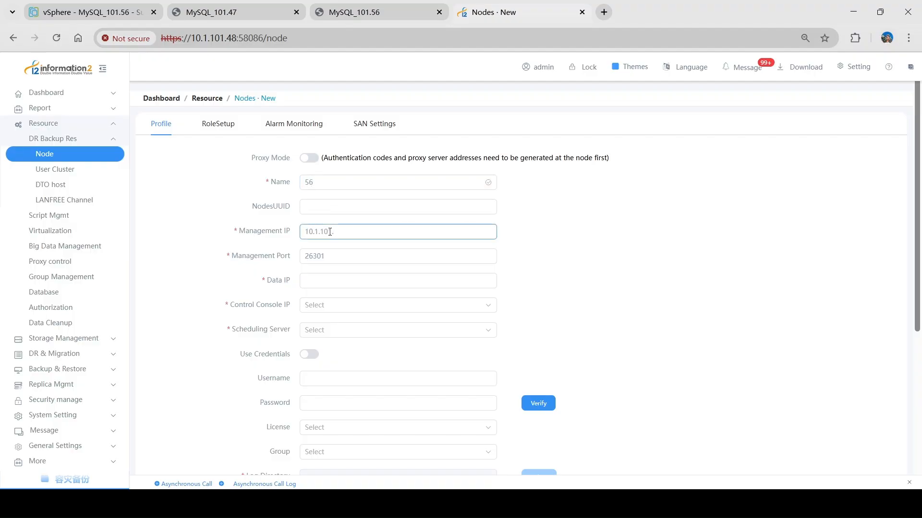
text(1.56)
key(ctrl+a)
key(ctrl+c)
click(322, 279)
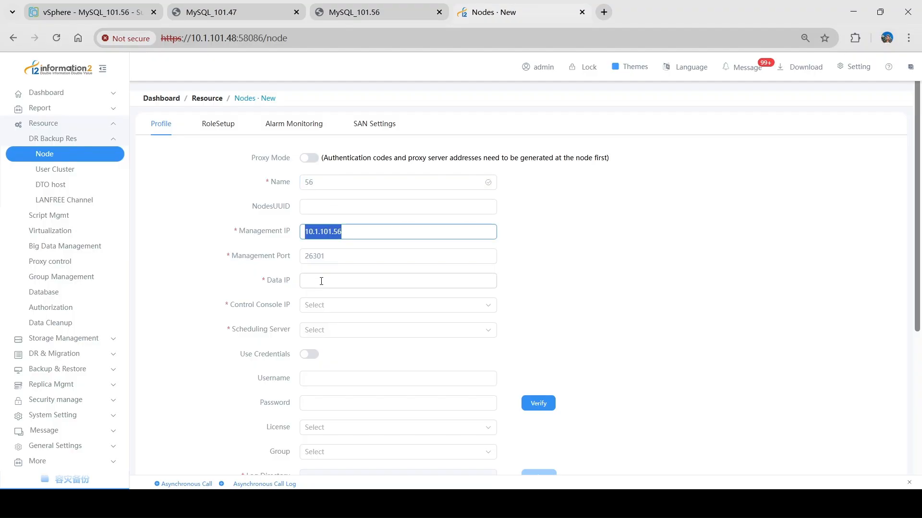
key(ctrl+v)
- Set the control console IP and the scheduling server of node 56 to 10.1.101.48
click(335, 311)
click(336, 329)
click(346, 332)
click(349, 350)
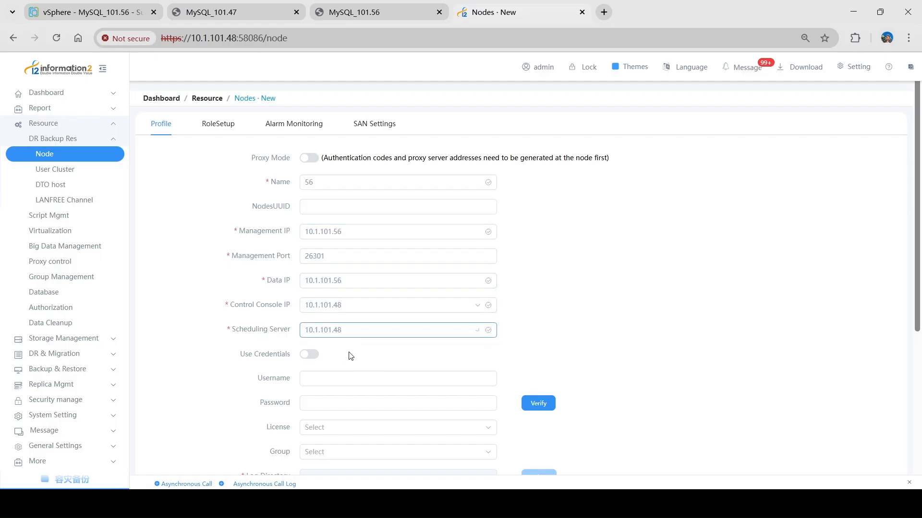
- Enter the username root and the account password for node 56, and verify the credentials
scroll(350, 333, down, 1)
scroll(350, 333, down, 1)
click(342, 257)
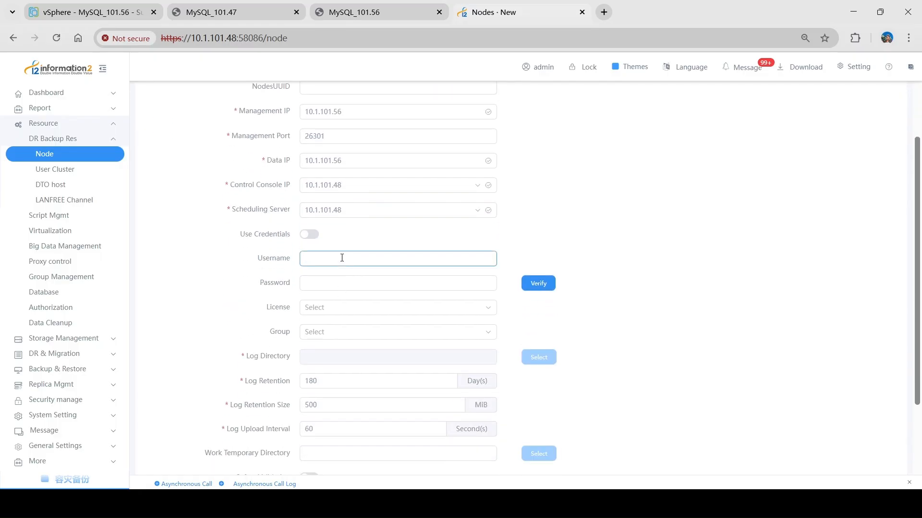
text(root)
key(Tab)
text(******)
click(551, 283)
- Assign the coopy feature license to node 56
click(349, 308)
text(coopy)
click(356, 334)
- Give node 56 the Host role and remove its Backup Client role
scroll(249, 302, up, 2)
scroll(248, 301, up, 1)
click(216, 124)
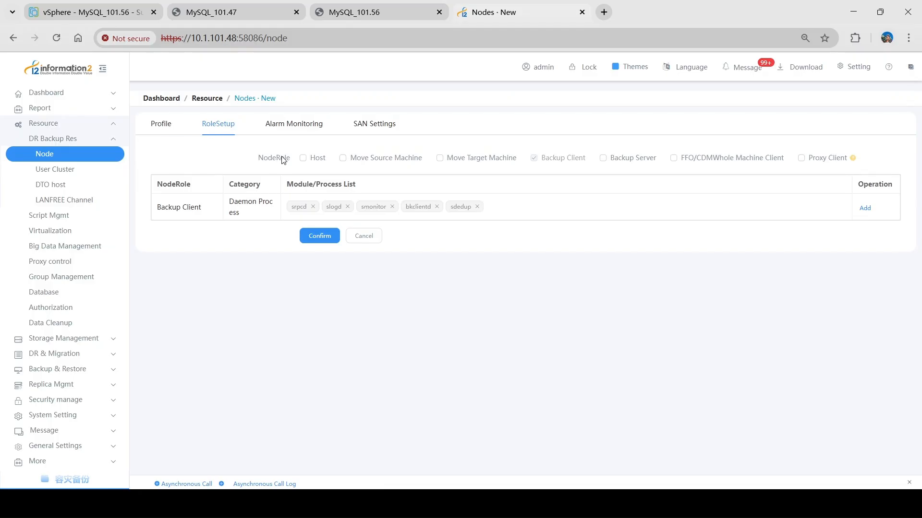
click(302, 158)
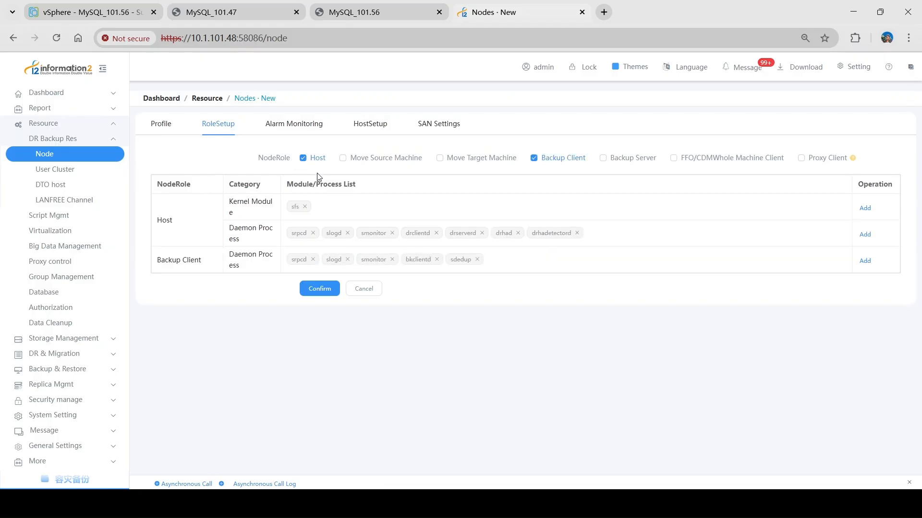
click(533, 158)
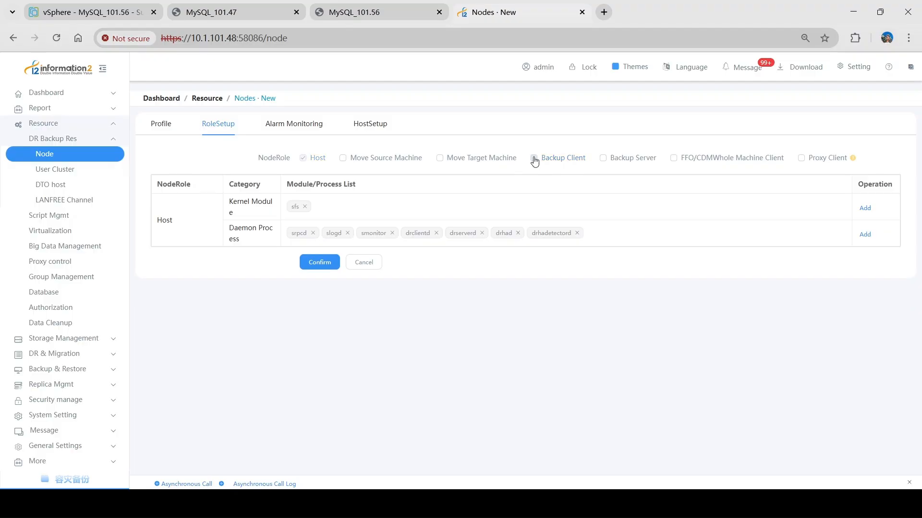
- Add the root directory / as the path for replication in the host setup of node 56
click(363, 127)
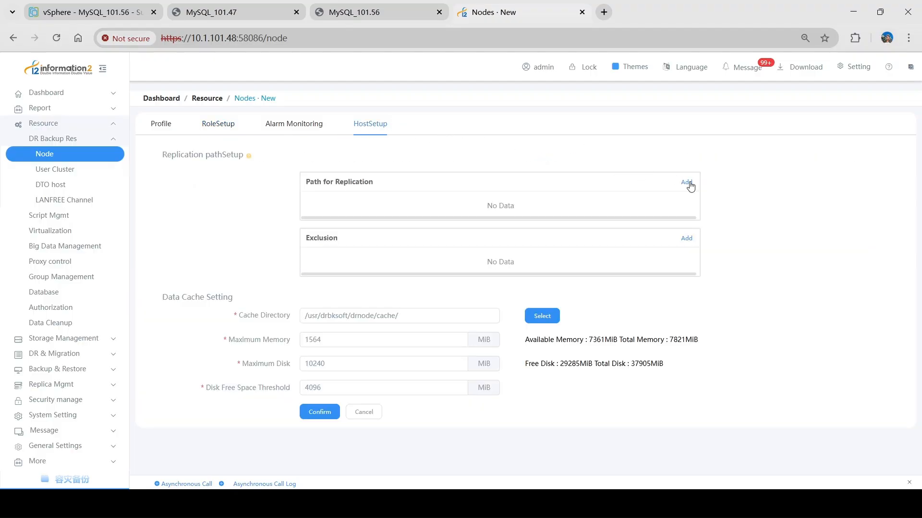
click(687, 183)
click(164, 162)
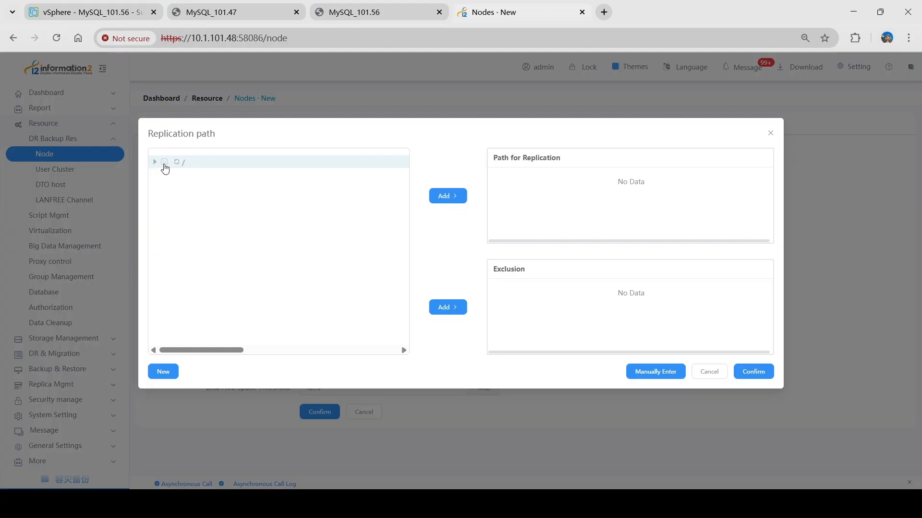
click(460, 197)
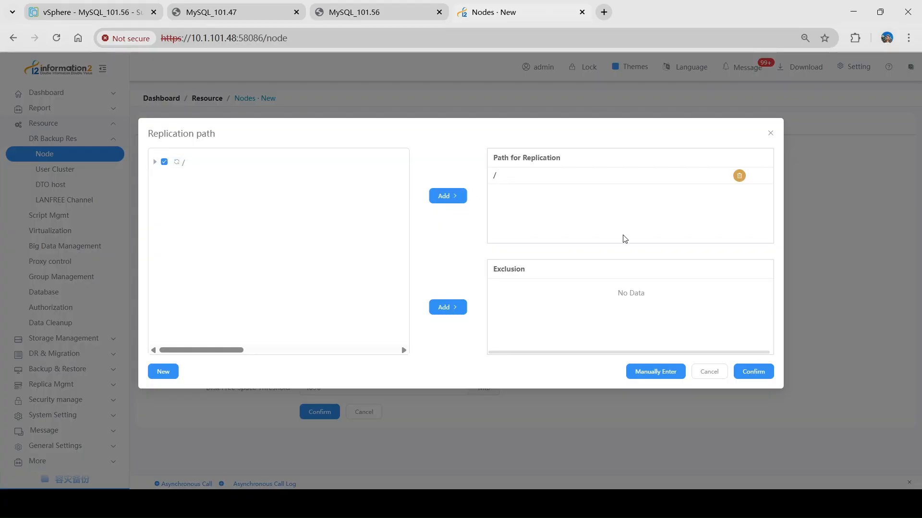
click(754, 373)
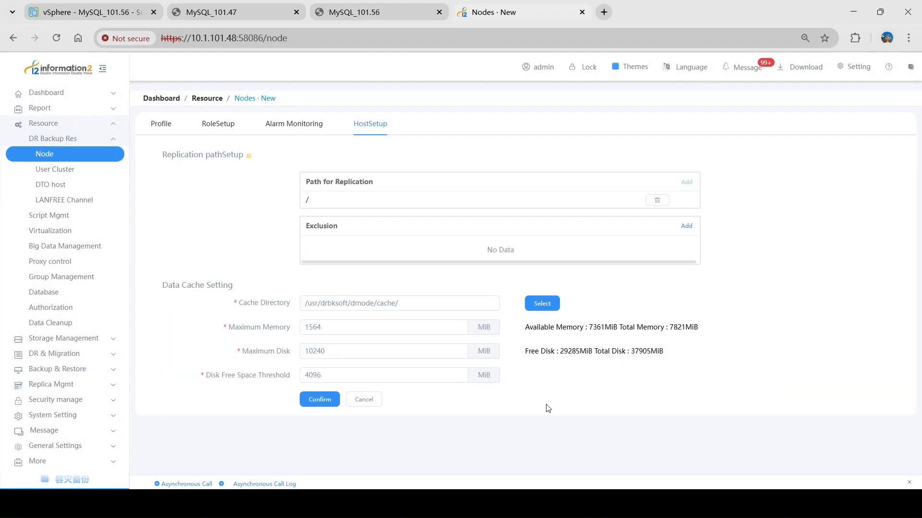
- Save the new node 56 and select nodes 56 and 47 in the node list
click(320, 401)
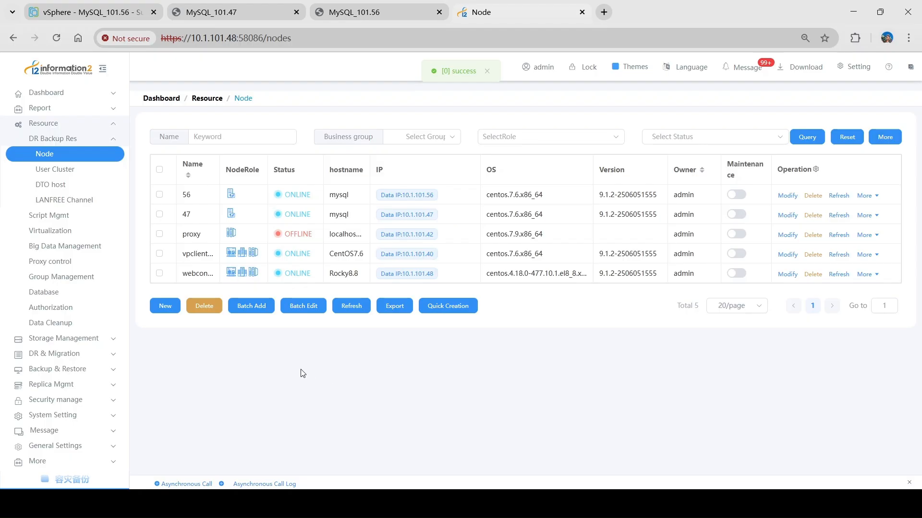
click(159, 215)
click(158, 196)
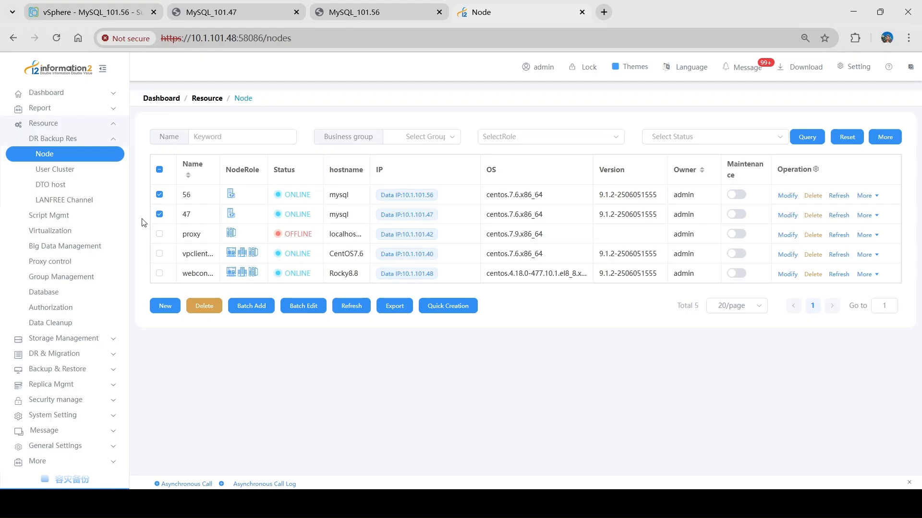
- In the MySQL_101.47 console, list the contents of the i2coopy/ directory with ll
click(226, 11)
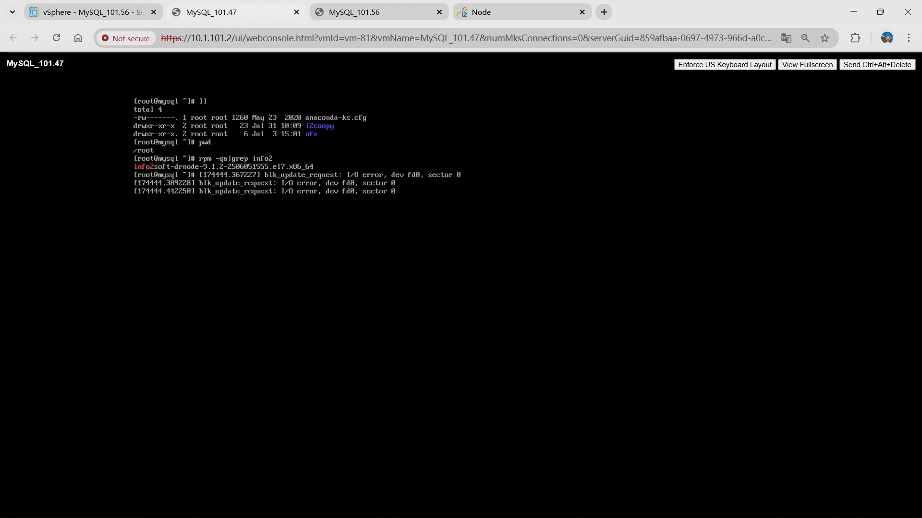
key(Return)
text(ll i)
key(Tab)
key(Return)
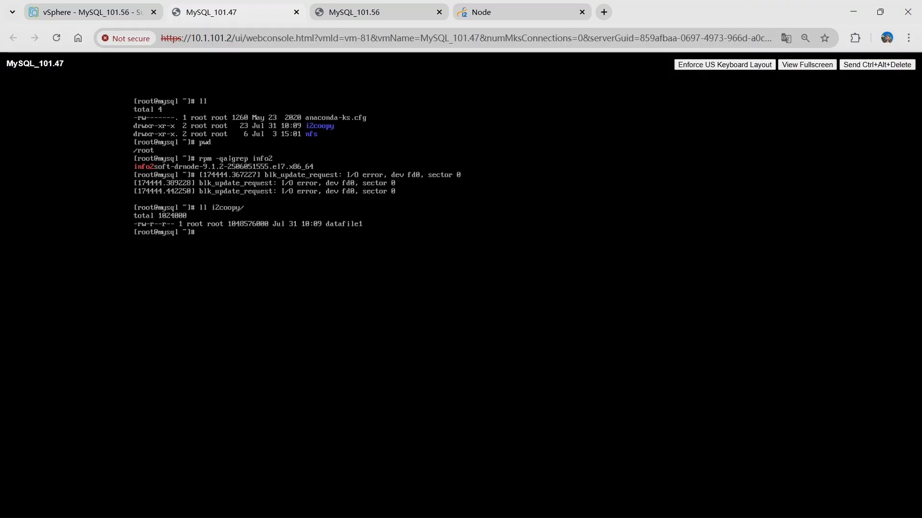
- In the MySQL_101.56 console, list the contents of the home directory with ll
click(396, 6)
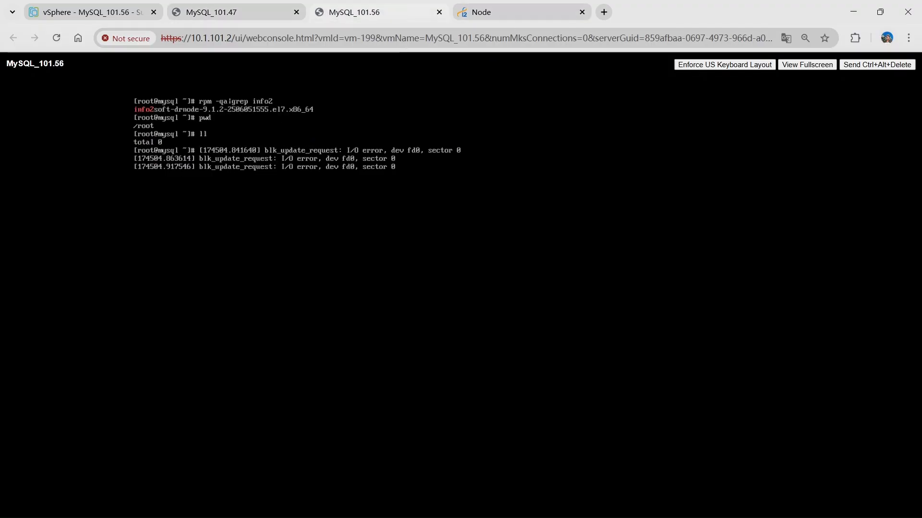
key(Return)
text(ll)
key(Return)
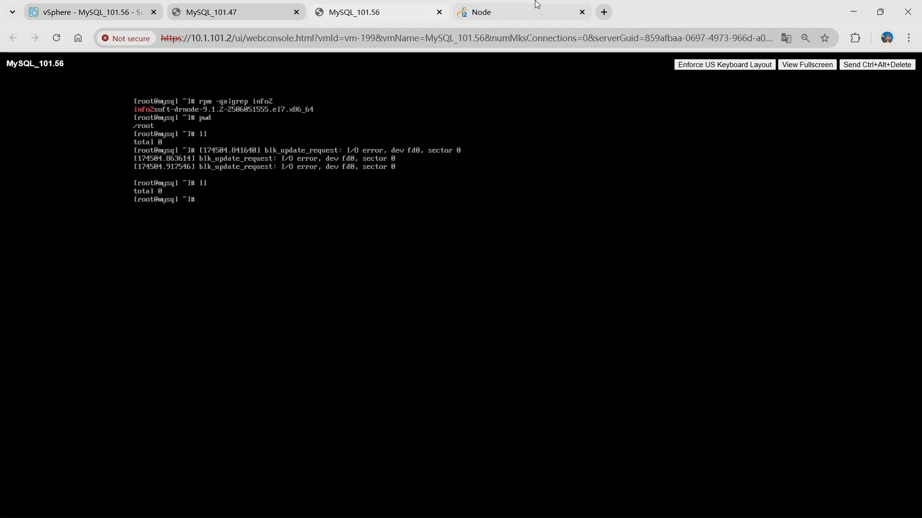
- Return to the disaster recovery console and start a new regular file replication rule named i2coopy
click(512, 9)
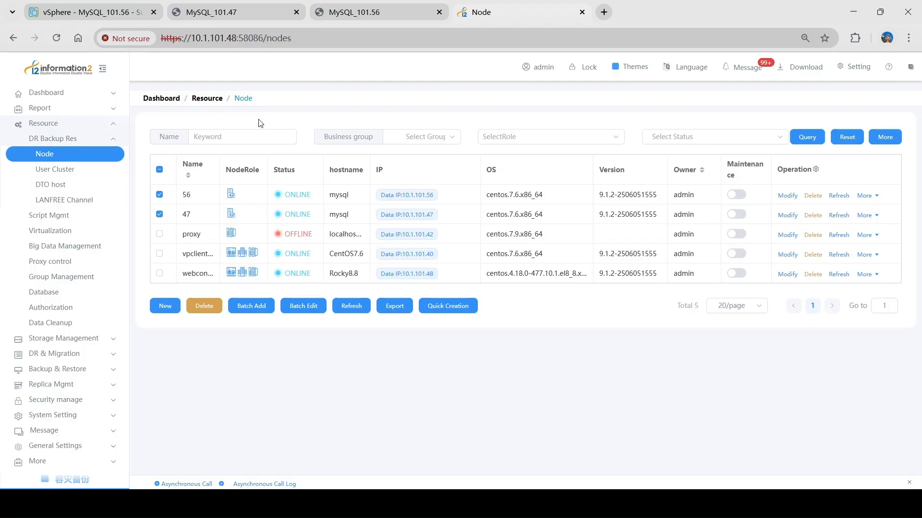
click(116, 352)
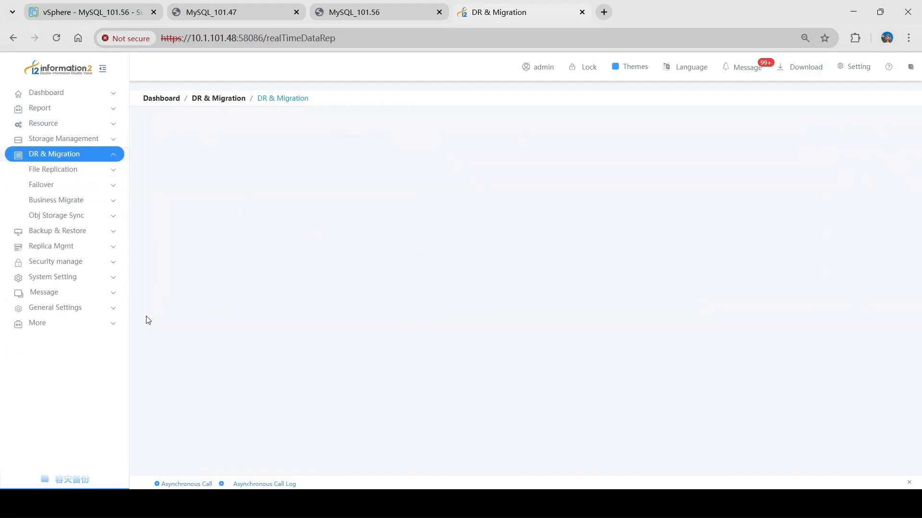
click(111, 173)
click(104, 186)
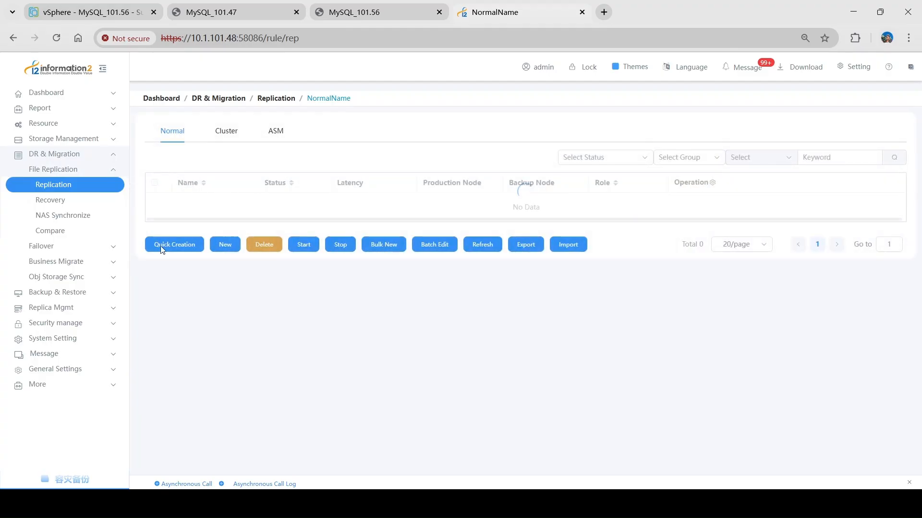
click(223, 247)
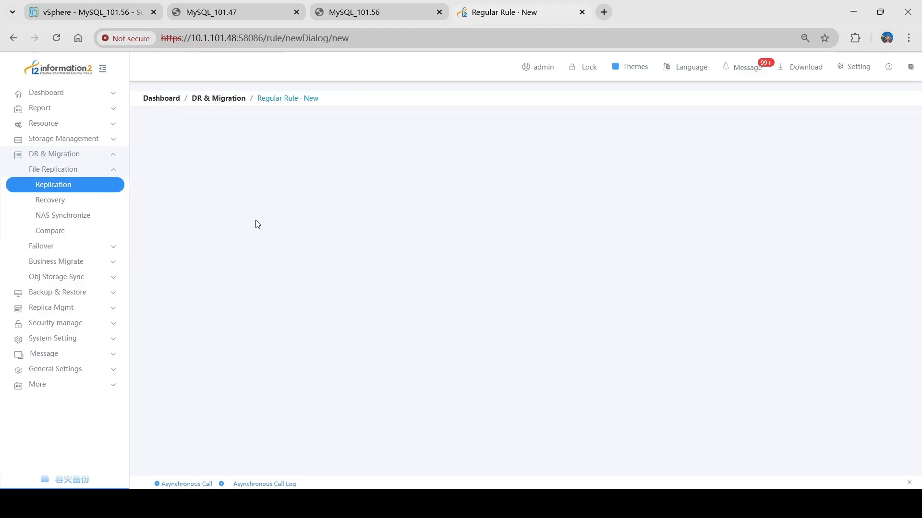
click(324, 181)
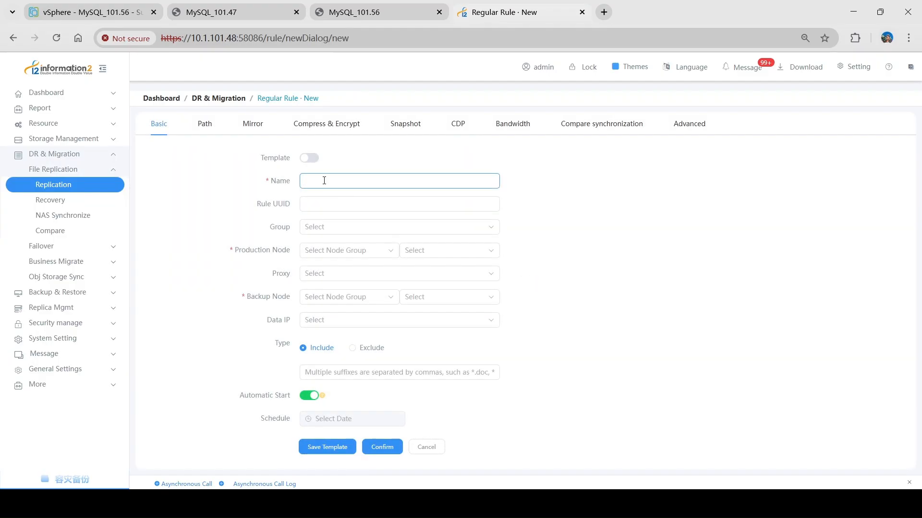
text(i2coopy)
- Set the rule's production node to 47, backup node to 56 and data IP to 10.1.101.56
click(423, 250)
click(434, 274)
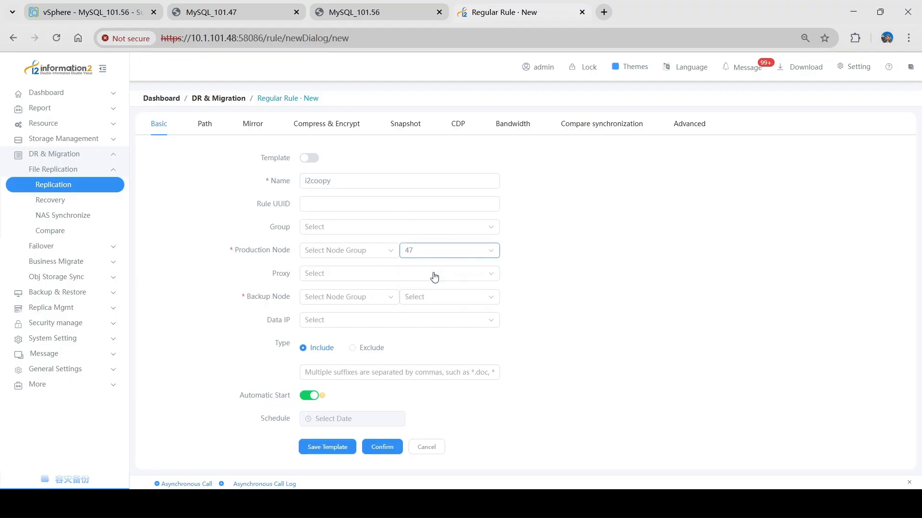
click(432, 299)
click(429, 336)
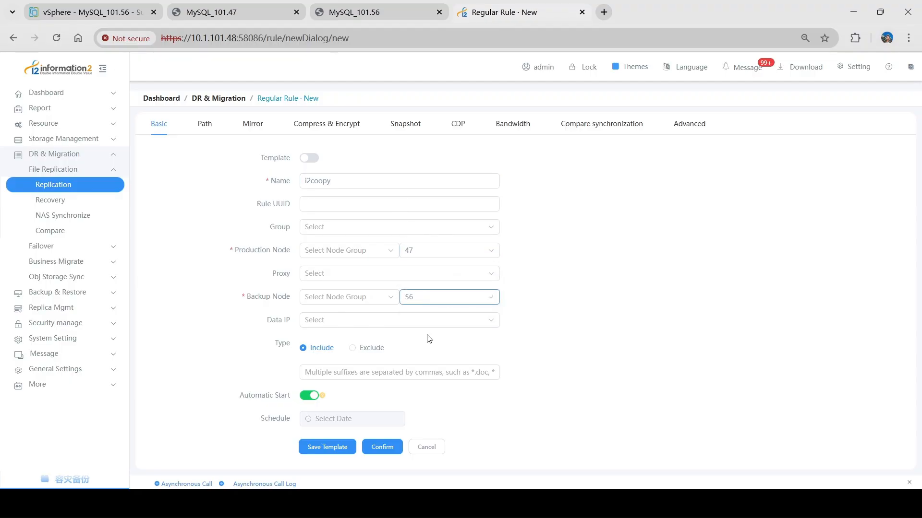
click(418, 321)
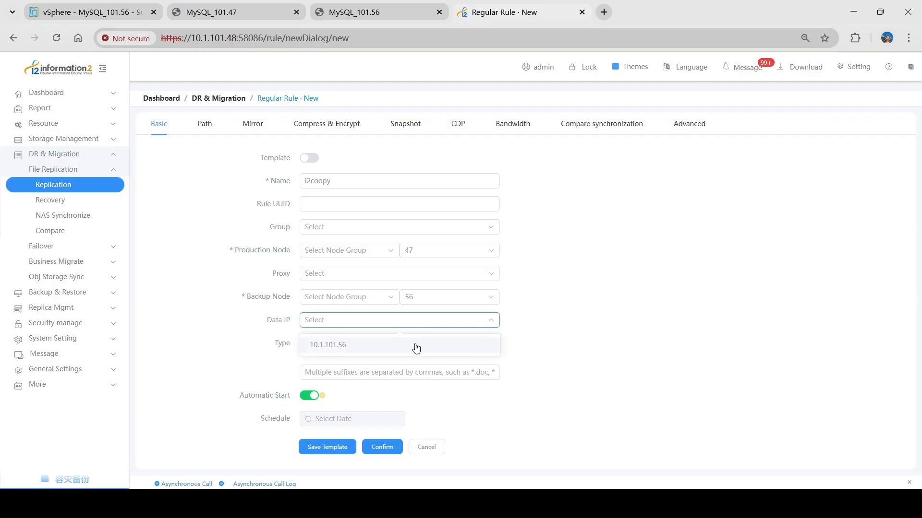
click(443, 348)
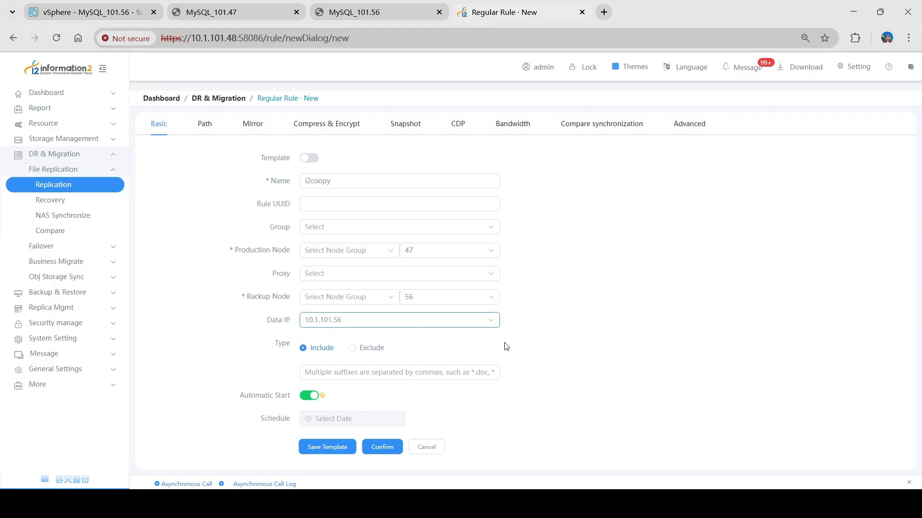
click(450, 397)
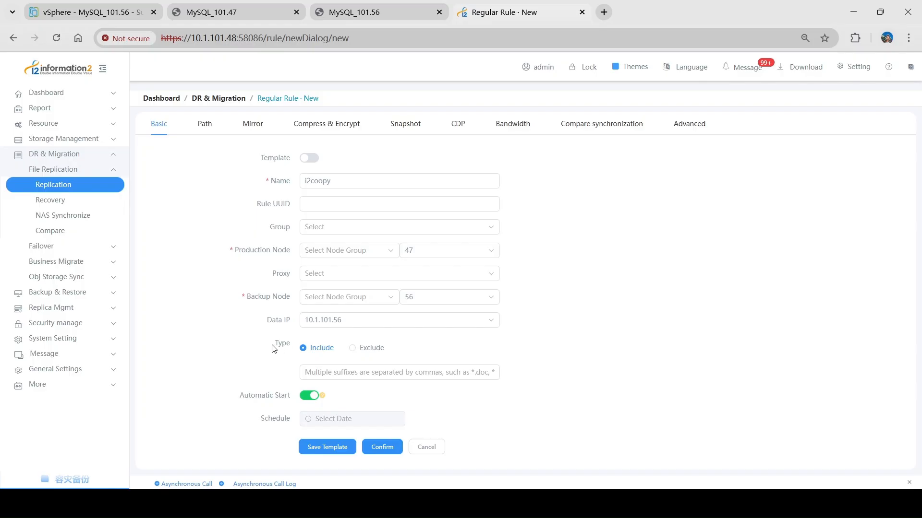
drag(271, 345, 292, 346)
click(286, 365)
- Set the rule's path mapping type to One to One and add /root/i2coopy/ as the source directory
click(214, 132)
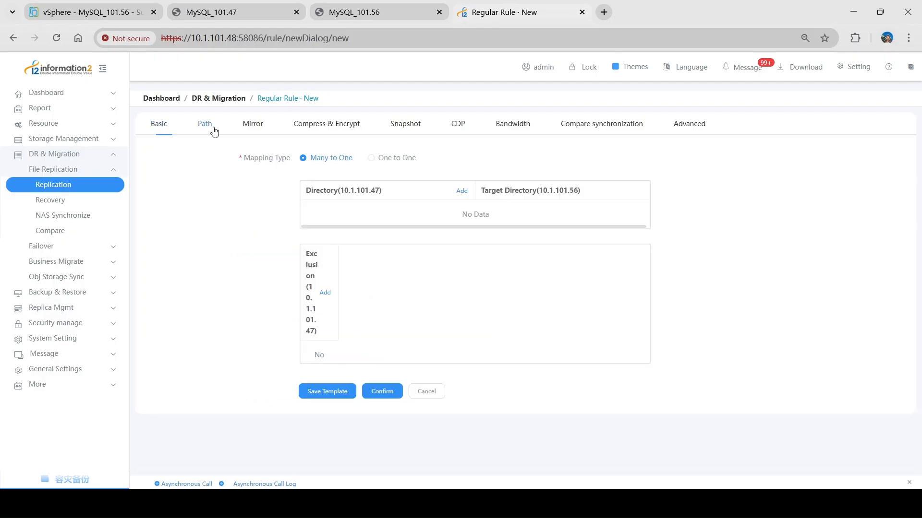
click(372, 158)
click(464, 192)
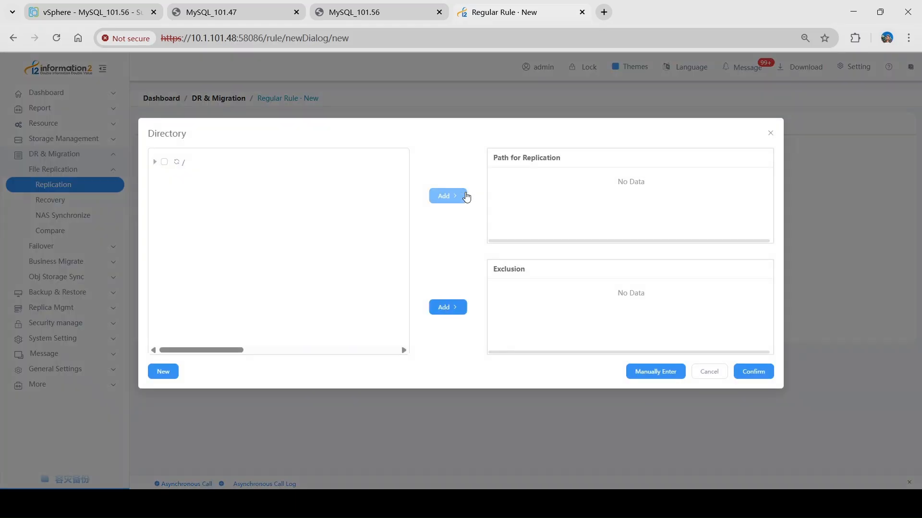
click(155, 162)
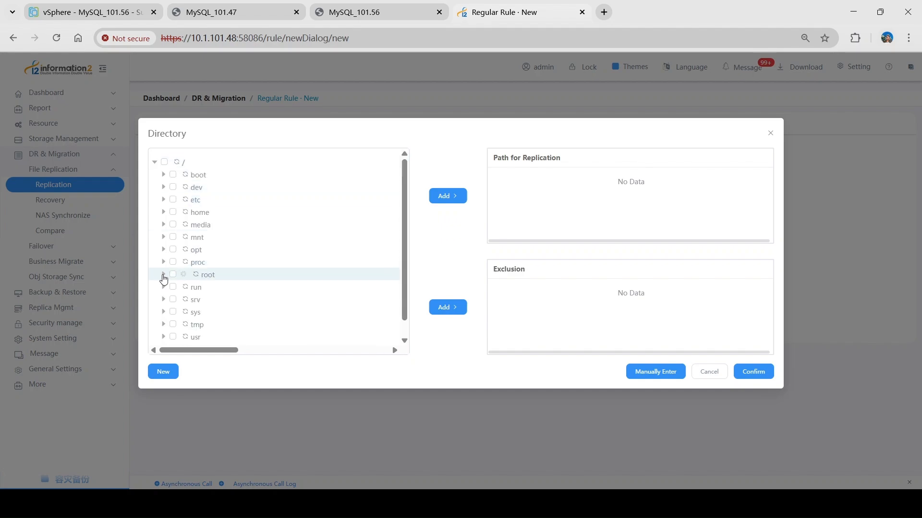
click(164, 275)
click(182, 288)
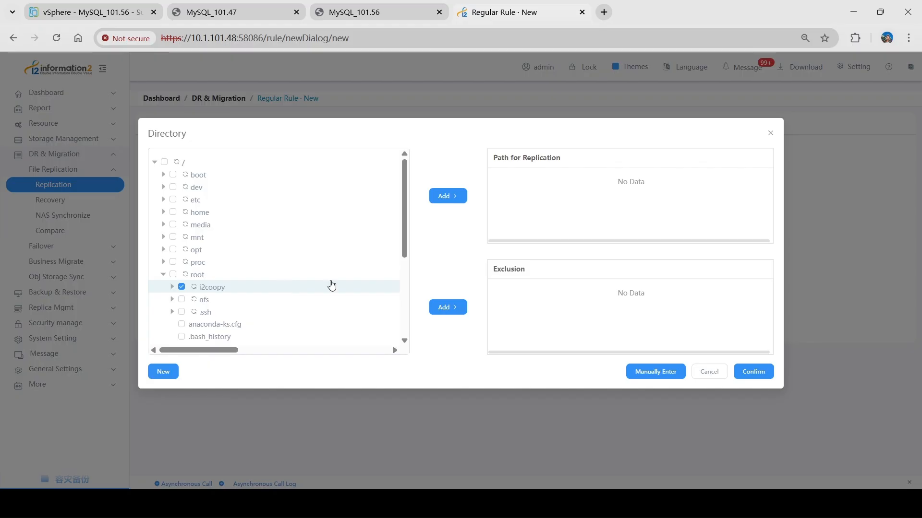
click(435, 198)
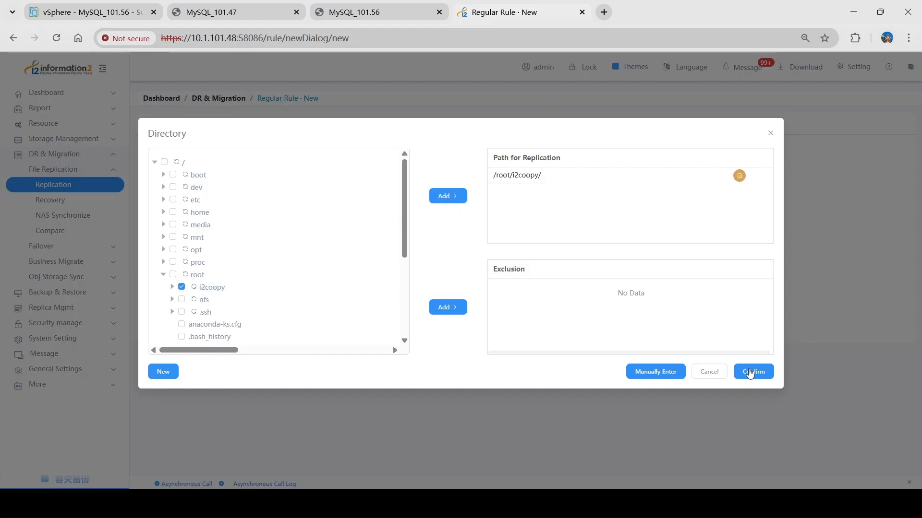
click(752, 372)
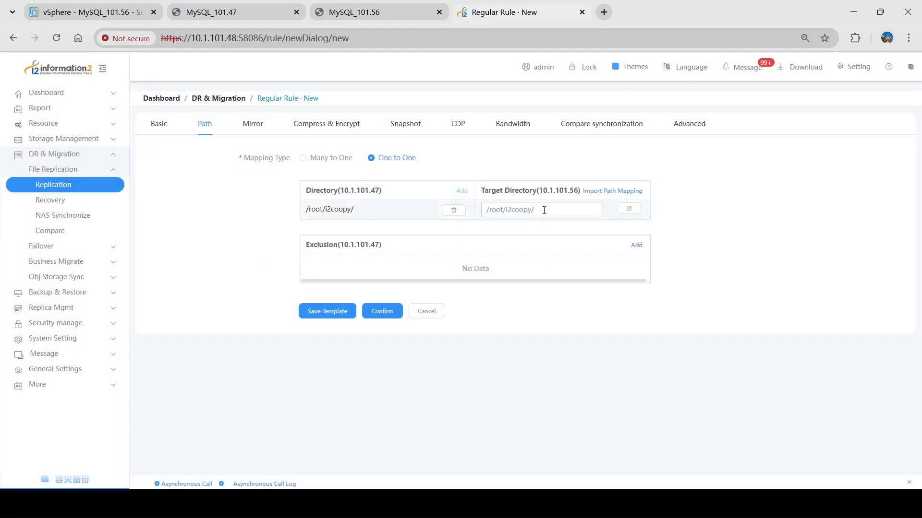
- Keep /root/i2coopy/ as the target directory, submit the replication rule and refresh the rule list
drag(544, 210, 482, 211)
click(498, 233)
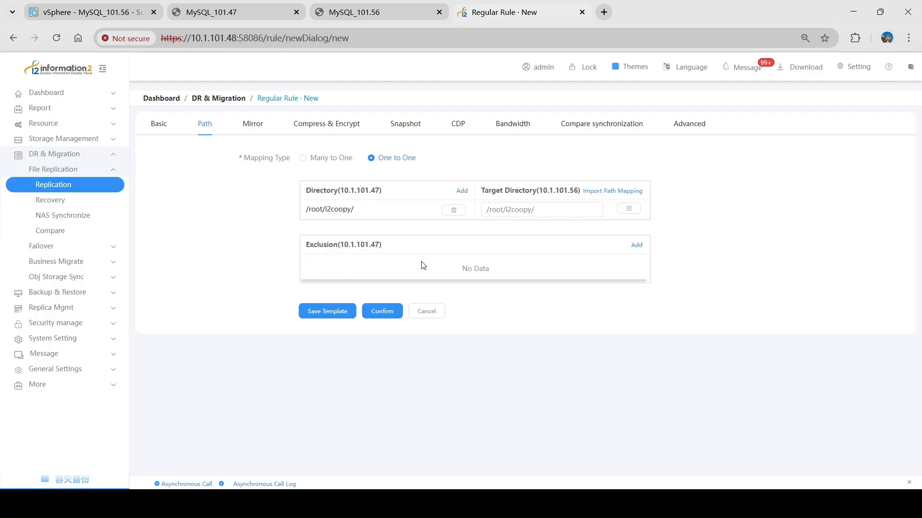
click(385, 321)
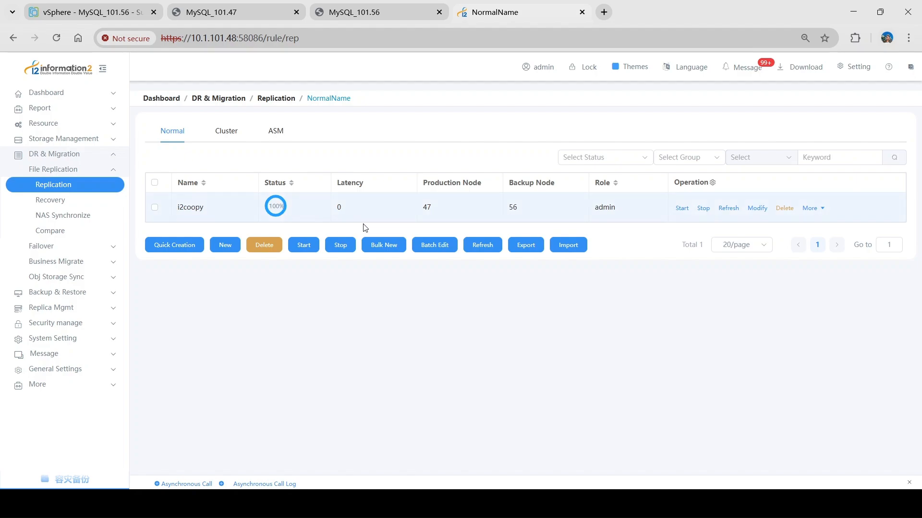
click(488, 247)
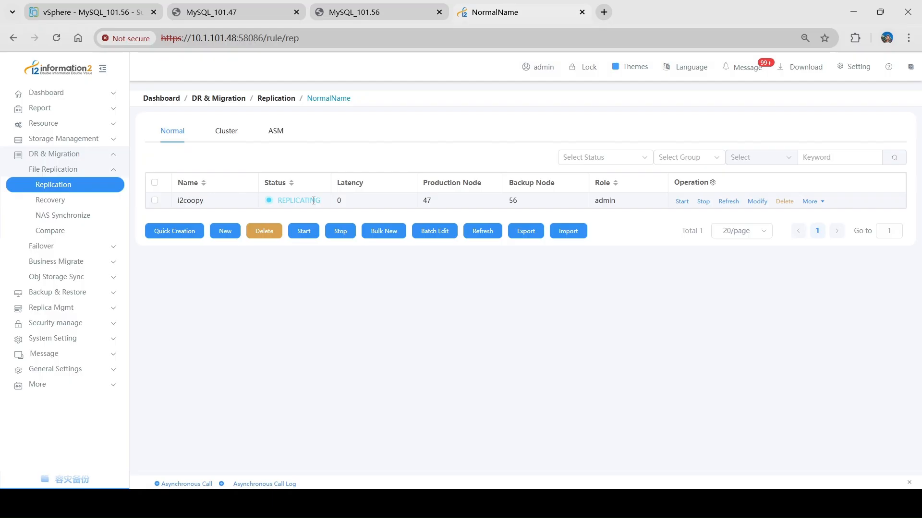
- Check the home directory listing in the MySQL_101.47 console and list the i2coopy/ directory in the MySQL_101.56 console
click(228, 14)
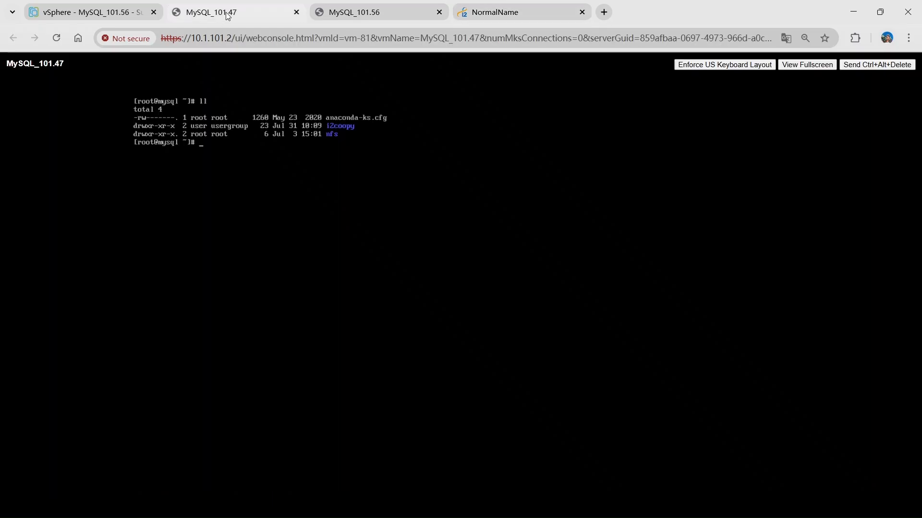
click(373, 18)
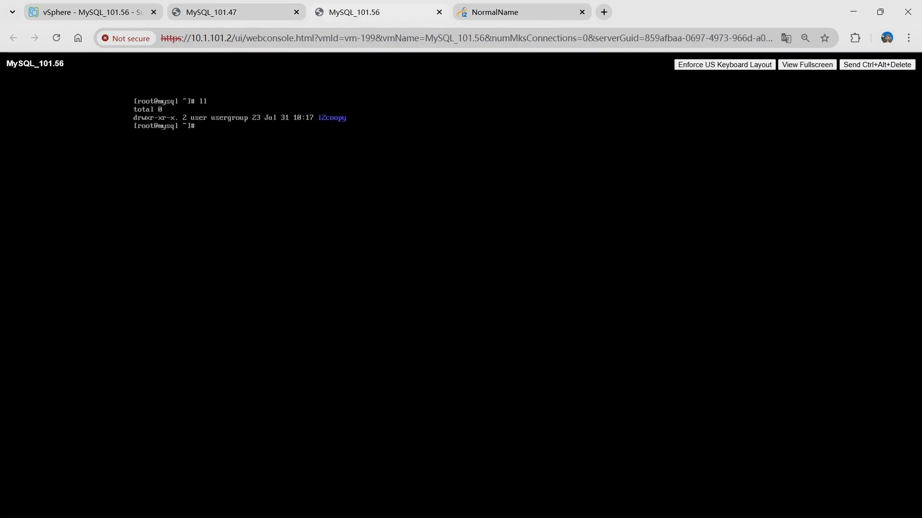
text(i)
key(Tab)
key(Return)
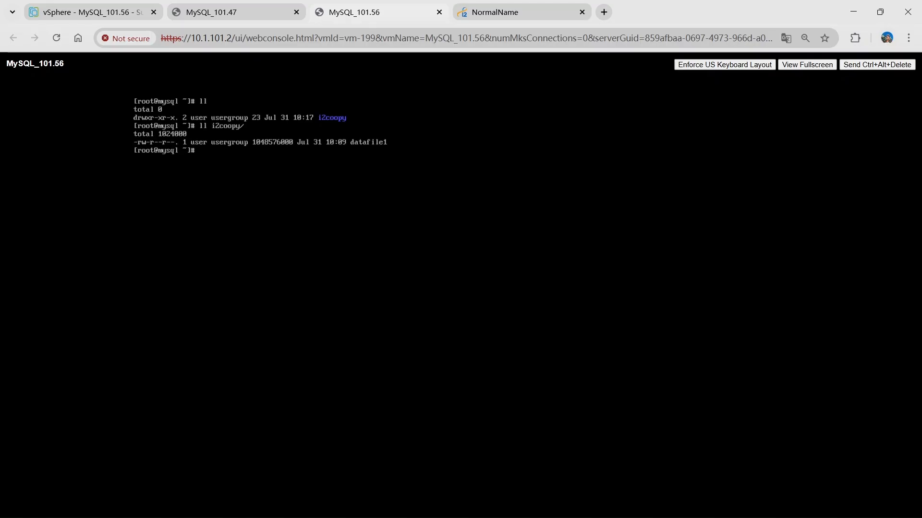
- In the MySQL_101.47 console, compute the checksum of the source file with md5sum i2coopy/datafile1
click(241, 11)
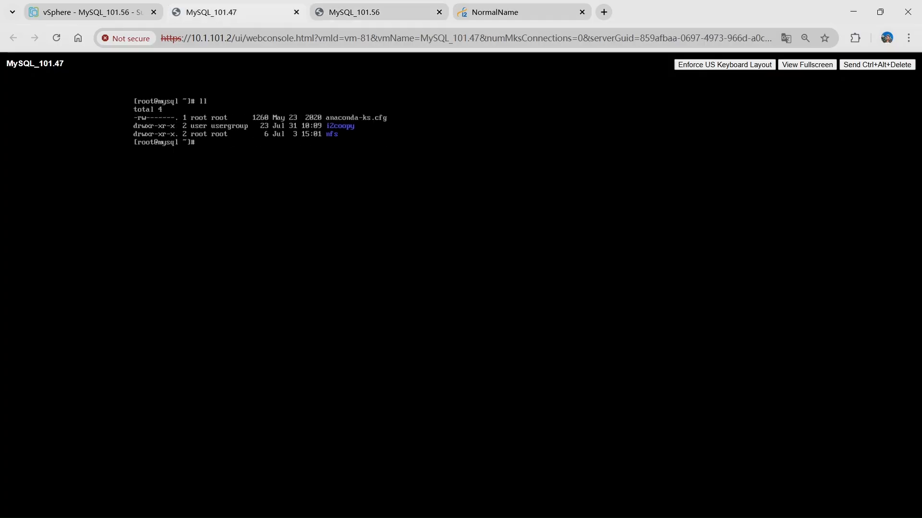
text(md5sum i2coopy/datafile1)
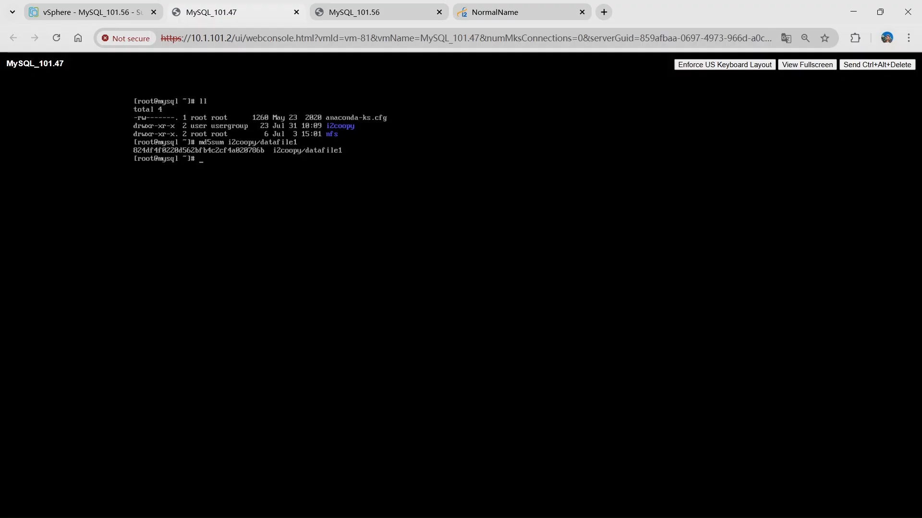
- In the MySQL_101.56 console, compute the checksum of the replicated file with md5sum i2coopy/datafile1
click(378, 14)
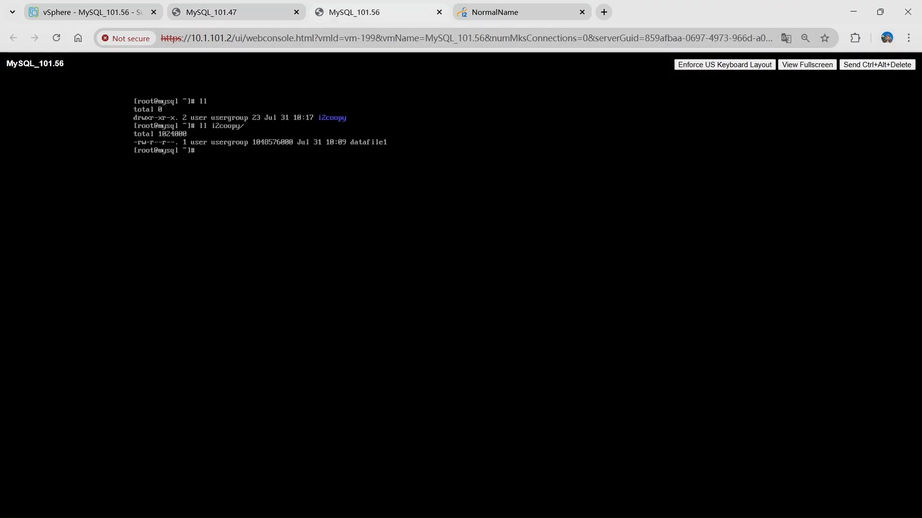
text(md5sum i2)
key(Tab)
text(d)
key(Tab)
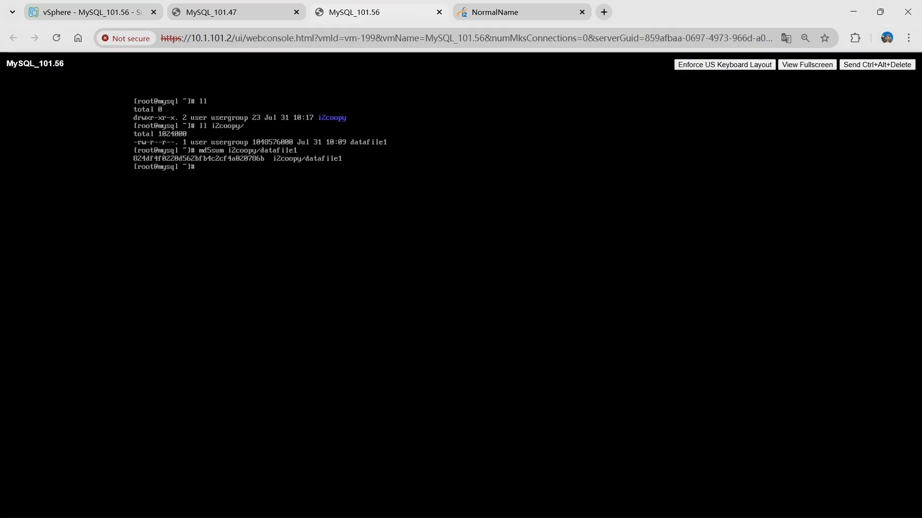
- In the MySQL_101.47 console, change the ownership of the i2coopy/ directory to root:root with chown
click(496, 15)
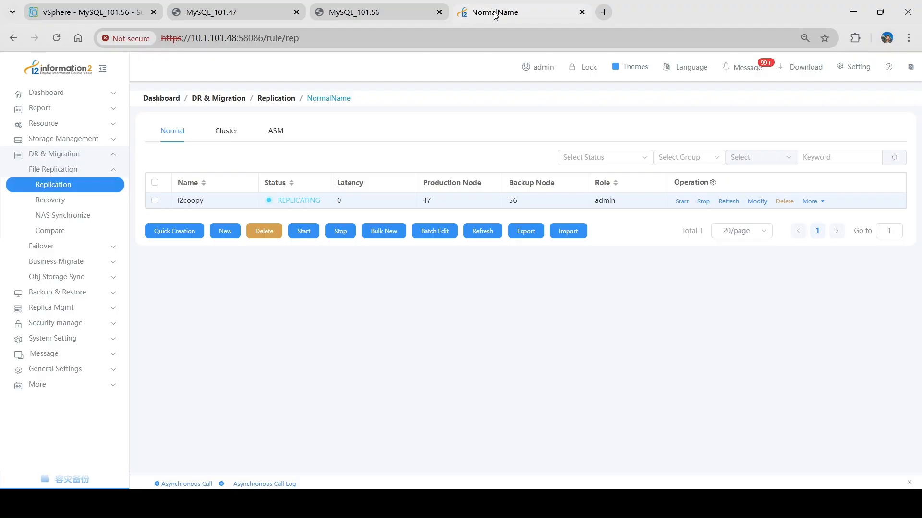
click(259, 19)
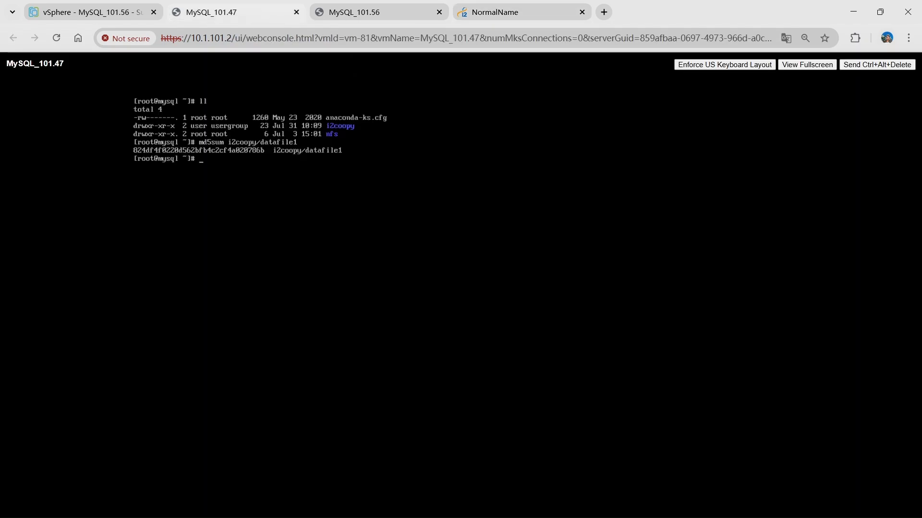
text(chown root:root i2)
key(Tab)
key(Return)
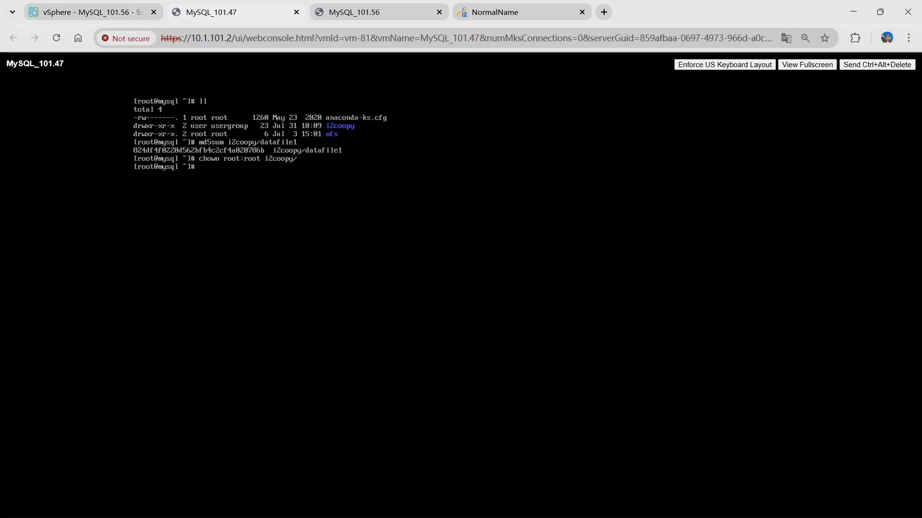
- List the home directory in the MySQL_101.47 console and in the MySQL_101.56 console to compare the ownership of i2coopy
text(ll)
key(Return)
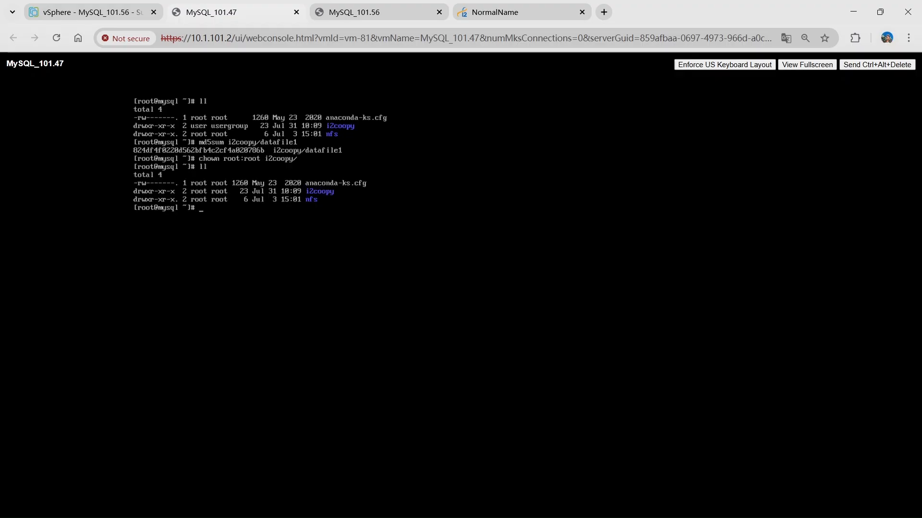
click(357, 12)
text(ll)
key(Return)
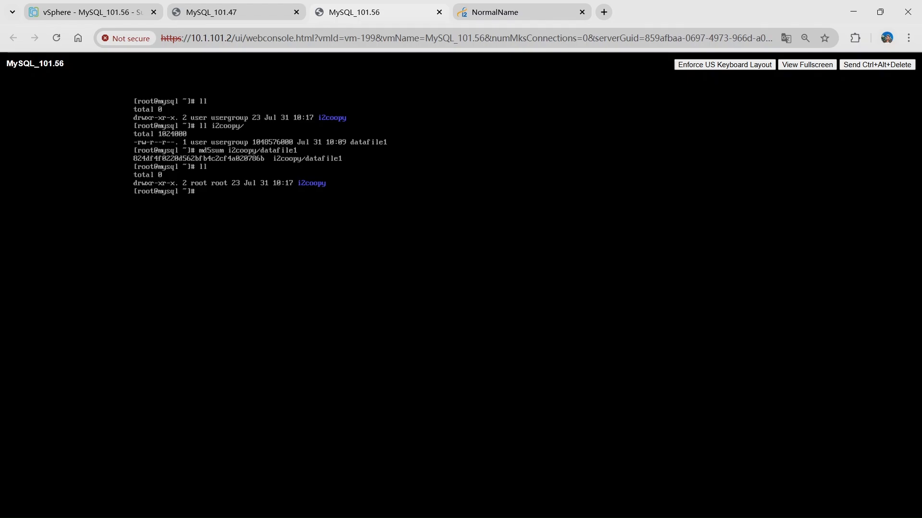
- In the MySQL_101.47 console, change into the i2coopy/ directory and list its files
click(222, 13)
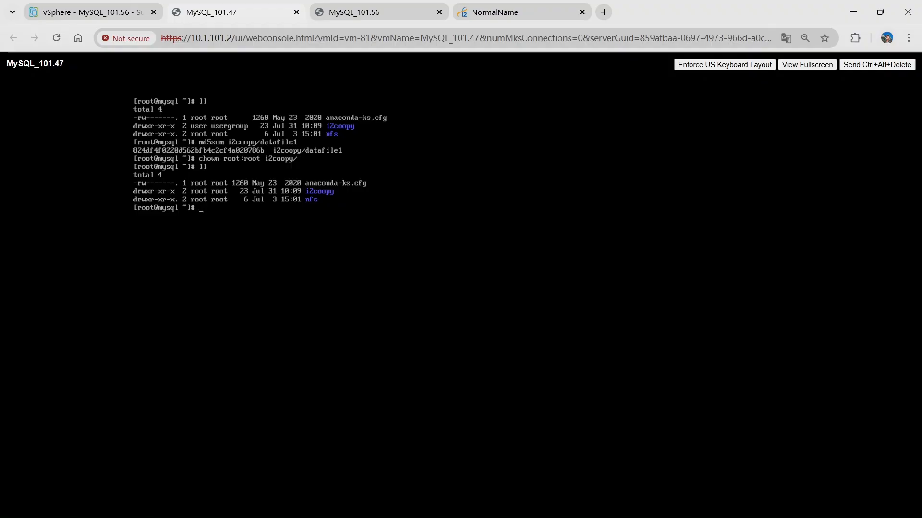
text(cd i2)
key(Tab)
key(Return)
text(ll)
key(Return)
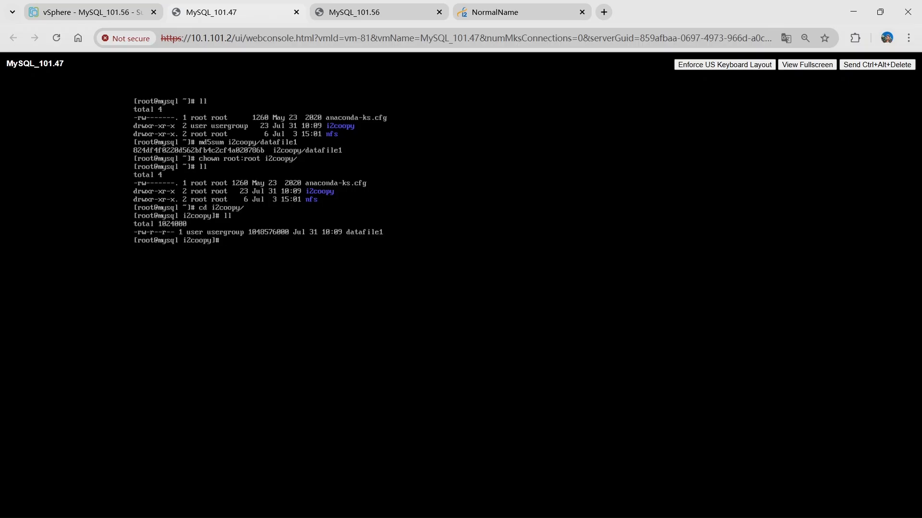
- Delete datafile1 from the source directory with rm -rf and list the directory again
text(rm -rf data)
key(Tab)
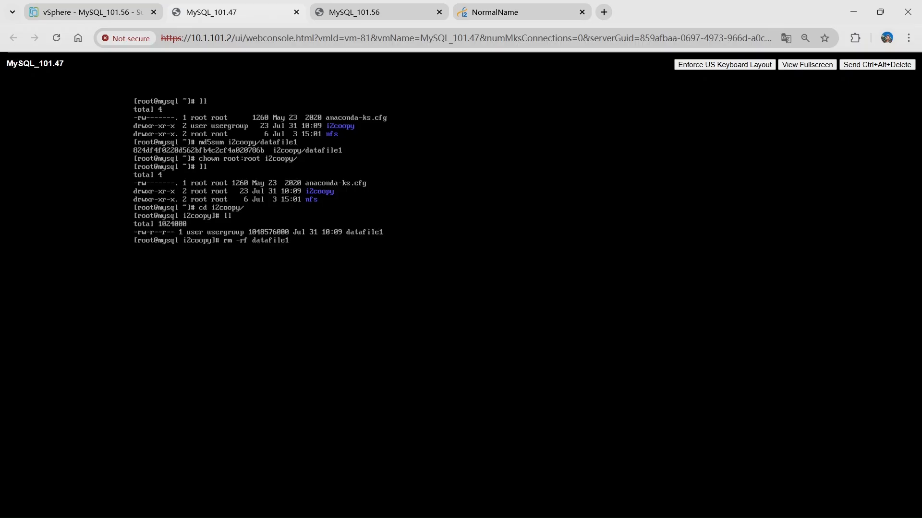
key(Return)
text(ll)
key(Return)
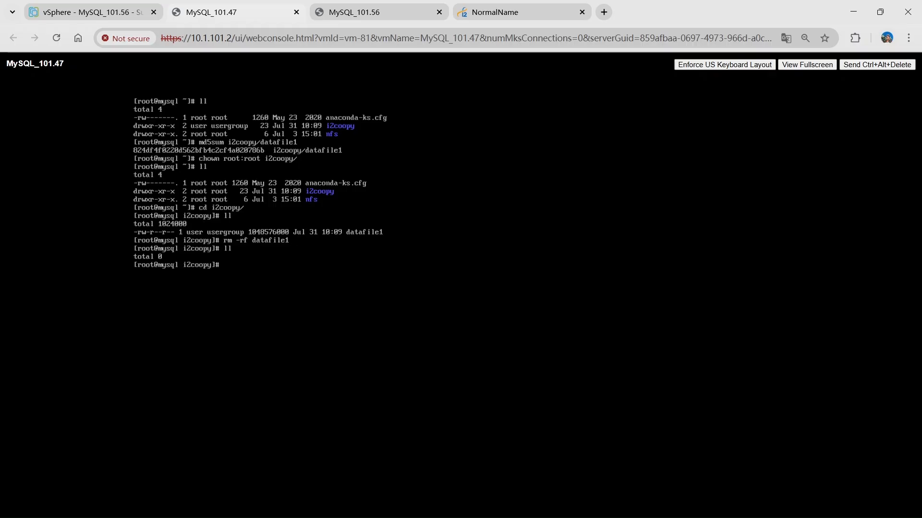
- In the MySQL_101.56 console, list the i2coopy/ directory to check whether the deletion replicated
click(379, 13)
text(ll i2coopy/)
key(Return)
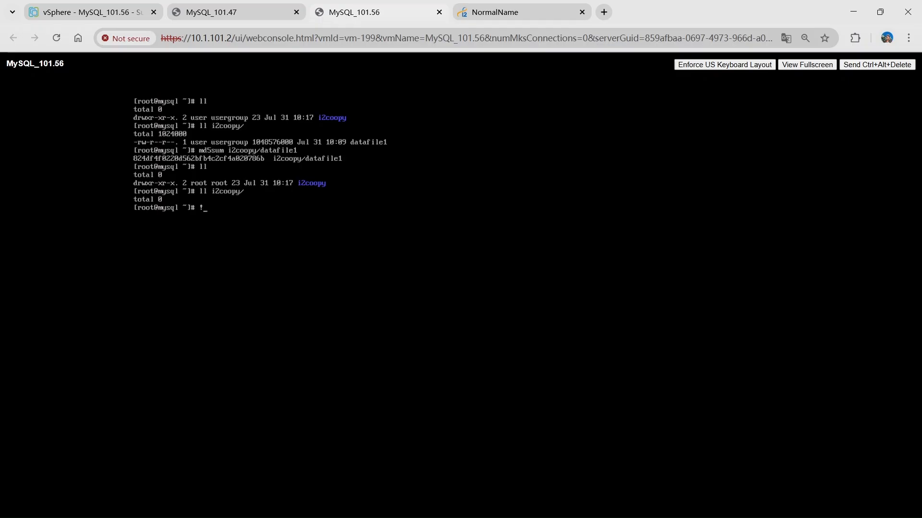
- Switch to the replication management page and stop the i2coopy replication rule
click(489, 9)
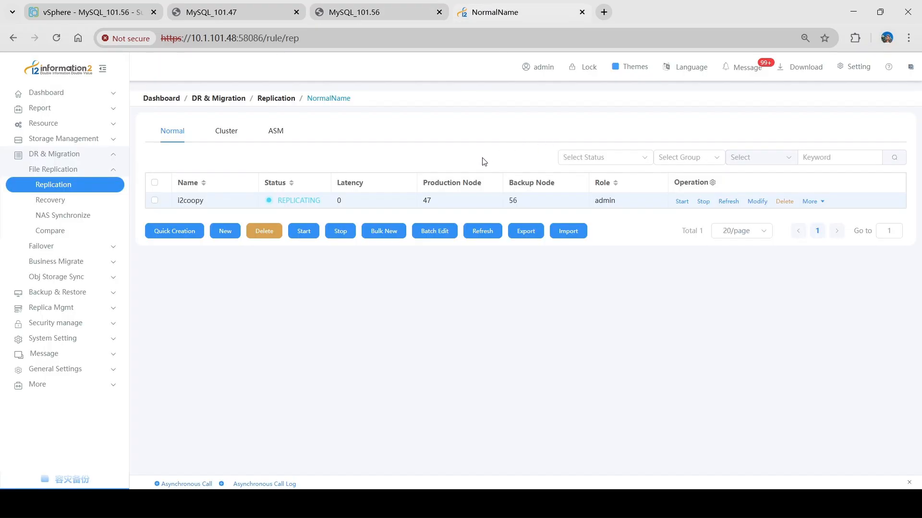
click(703, 202)
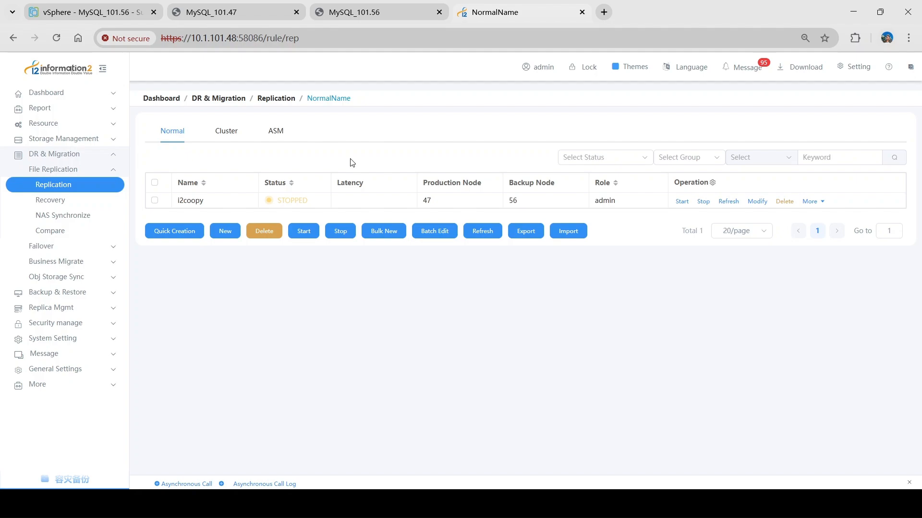
- In the MySQL_101.56 console, list /root/i2coopy, then create test.xtx there with vi, containing "test for coopy", and save it
click(384, 11)
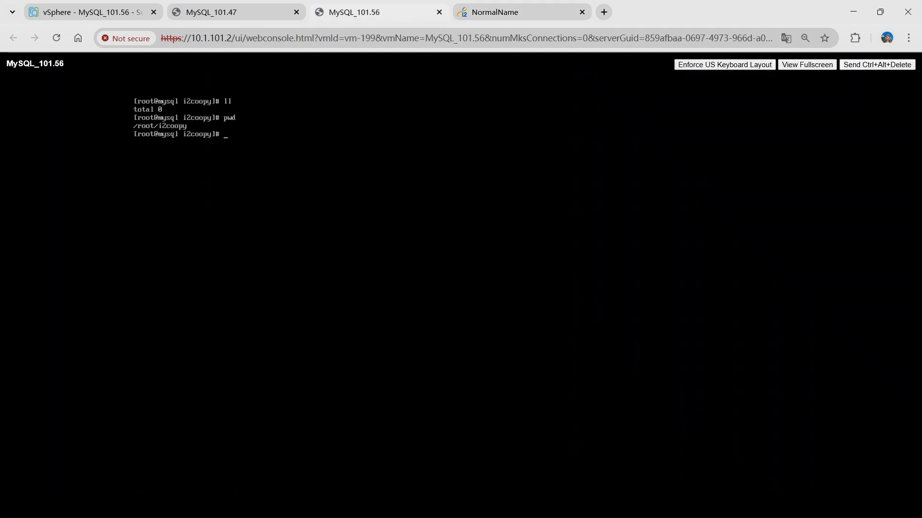
text(ll)
key(Return)
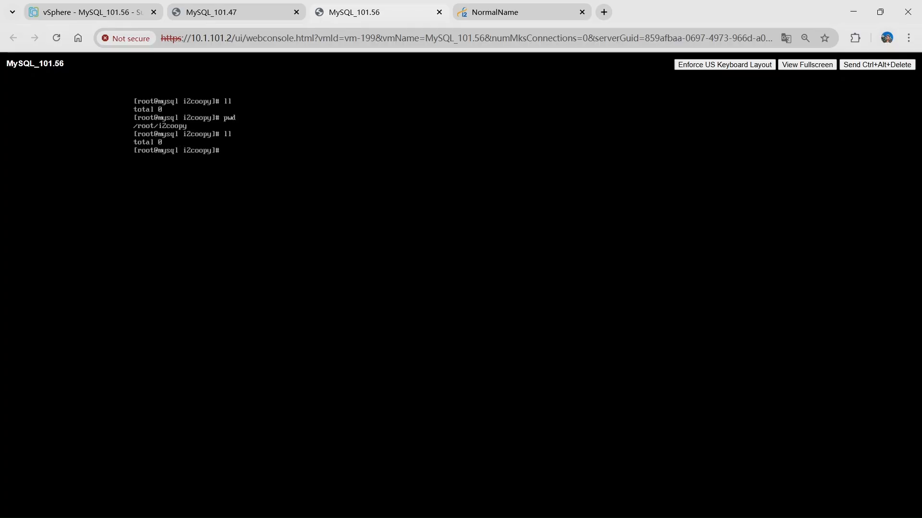
text(vi test.xtx)
key(Return)
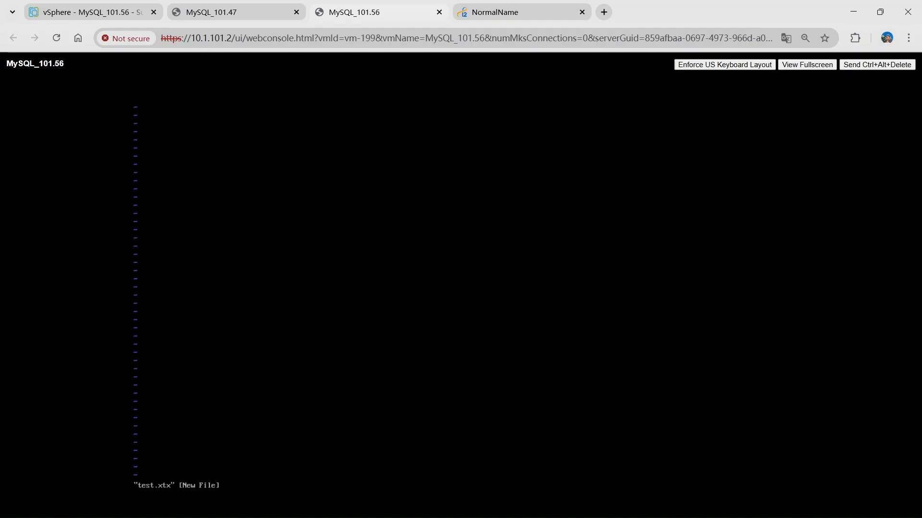
text(it)
text(est for coopy)
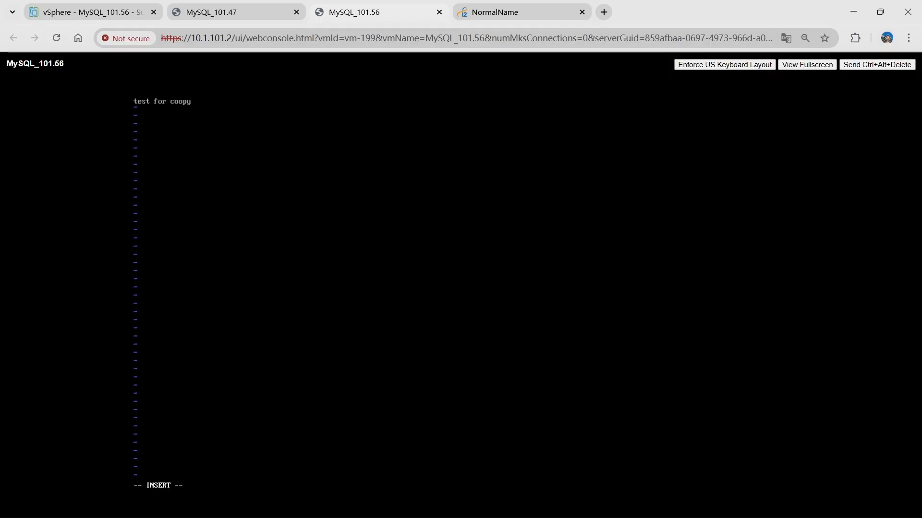
key(Escape)
text(:wq)
key(Return)
- List the i2coopy directory on the backup node to check for the new test.xtx file
key(Return)
key(Return)
text(ll)
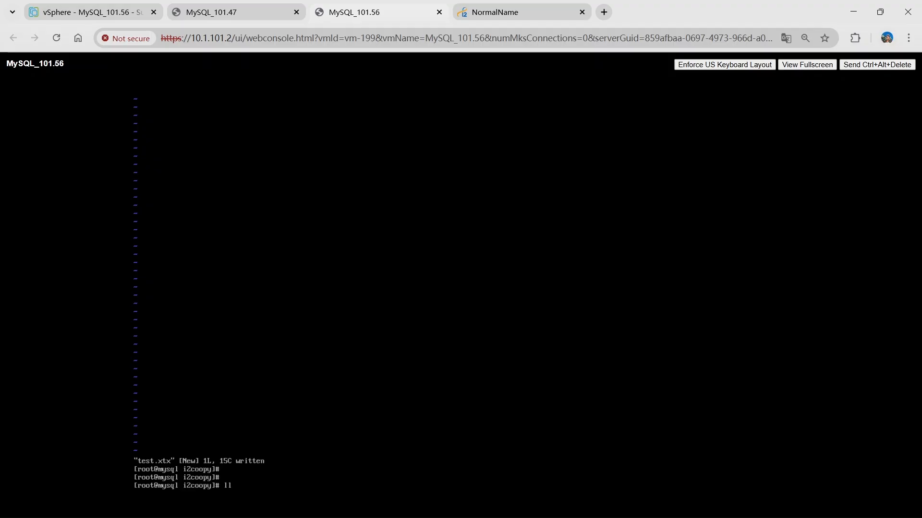
key(Return)
key(Return)
key(Return)
key(Return)
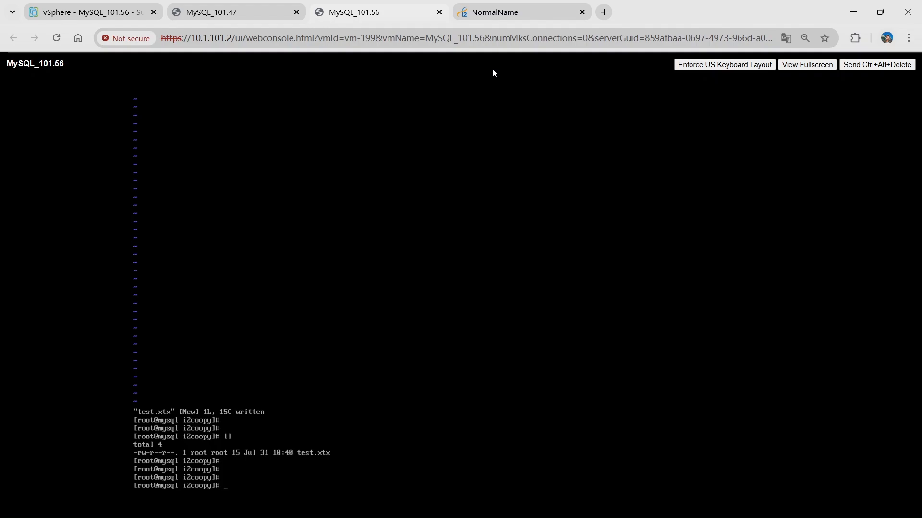
- Create a new instant restore from the i2coopy replication rule and name it "revert from 56 to 47"
click(517, 16)
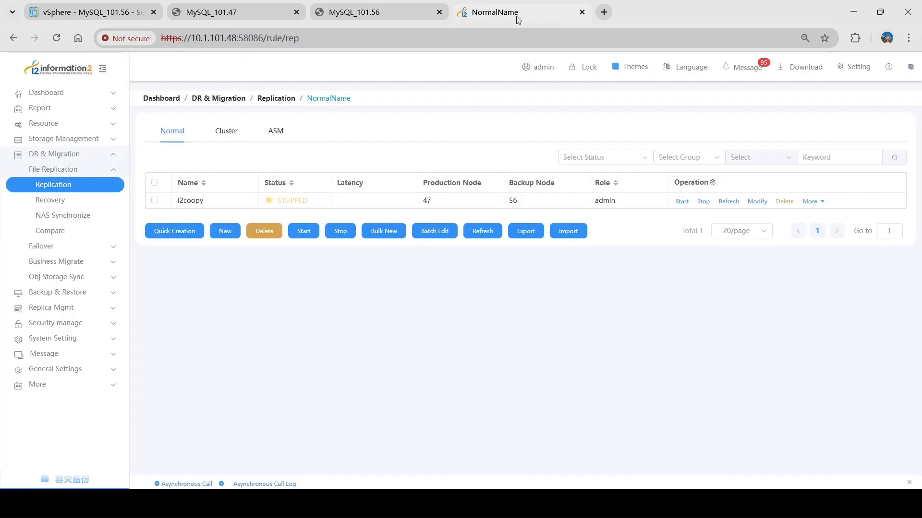
click(816, 202)
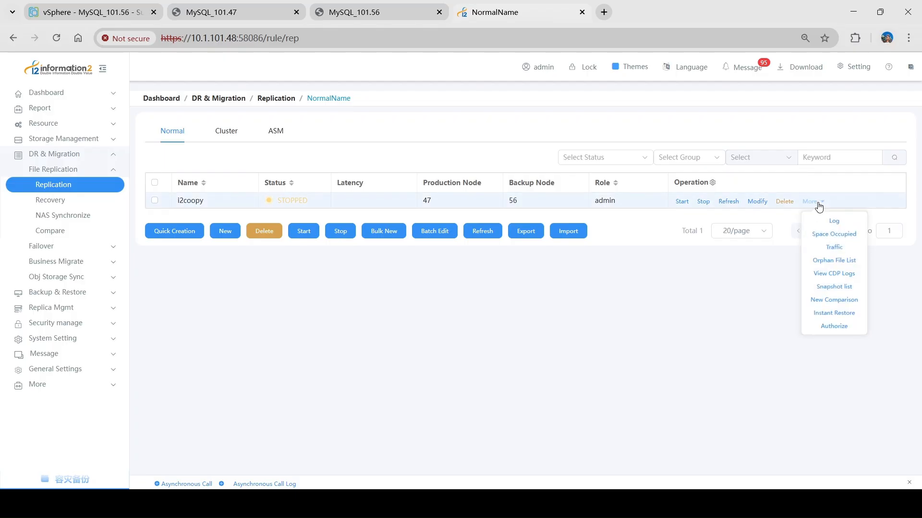
click(811, 318)
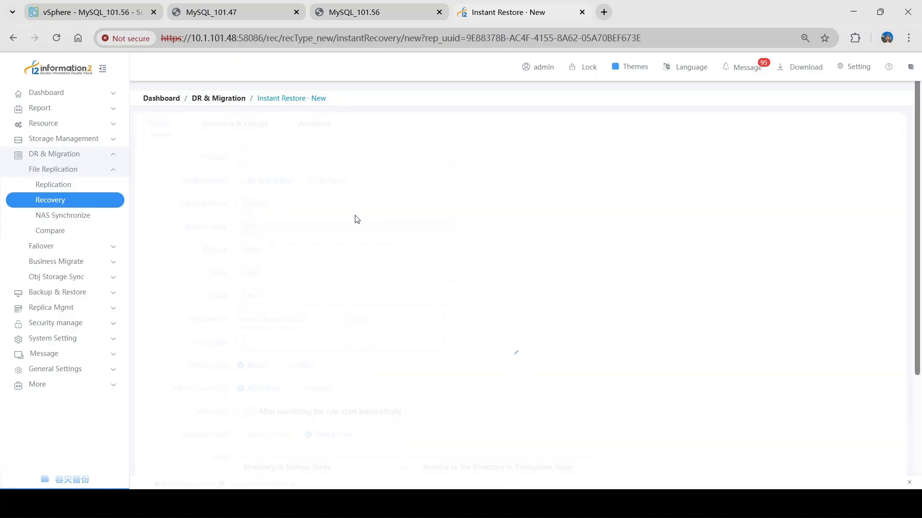
click(275, 160)
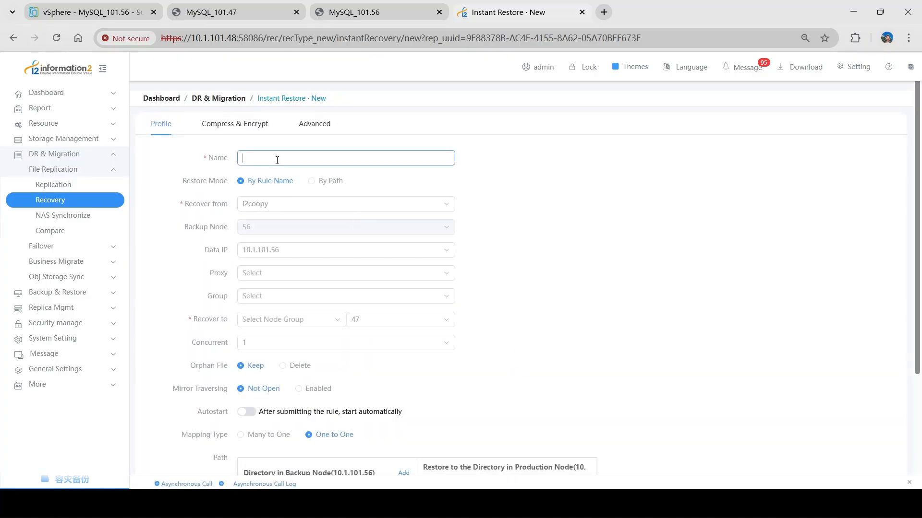
text(revert from 56 to 47)
- Check the restore's source rule, target node and directory mapping, then submit it and accept overwriting files with the same name
click(302, 208)
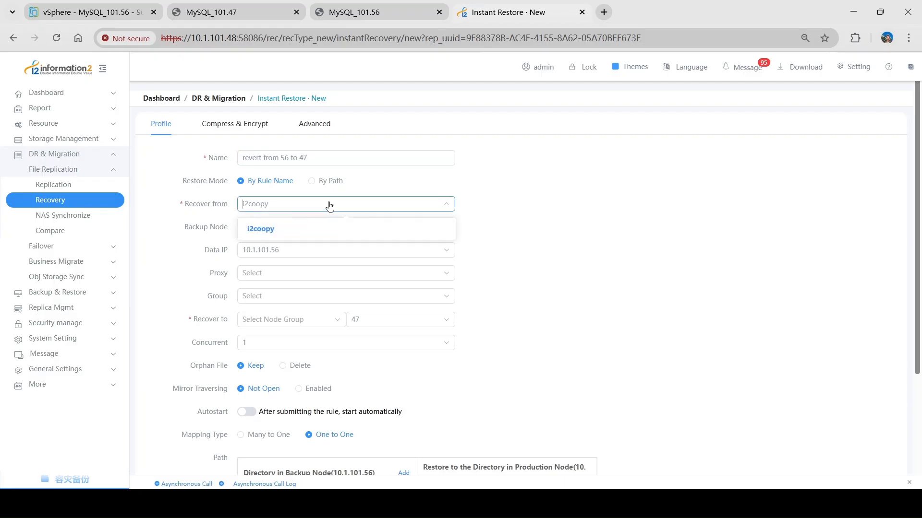
click(467, 207)
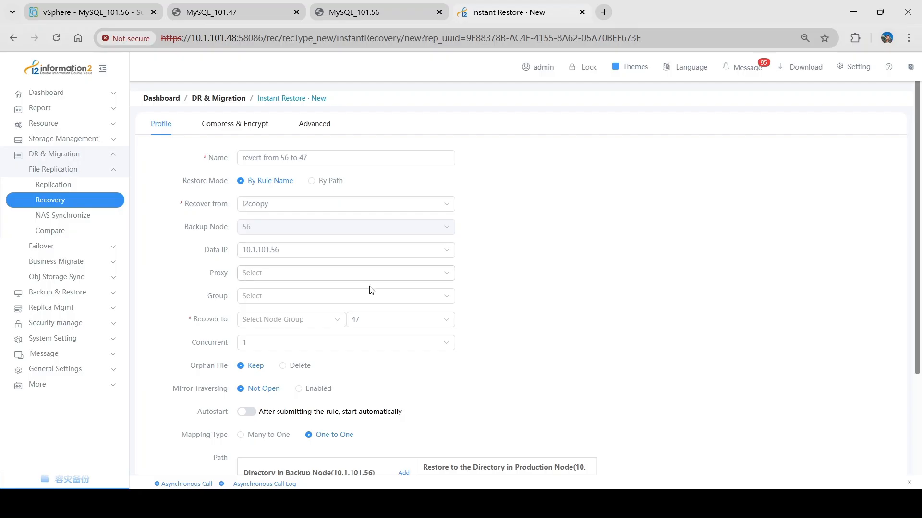
click(389, 322)
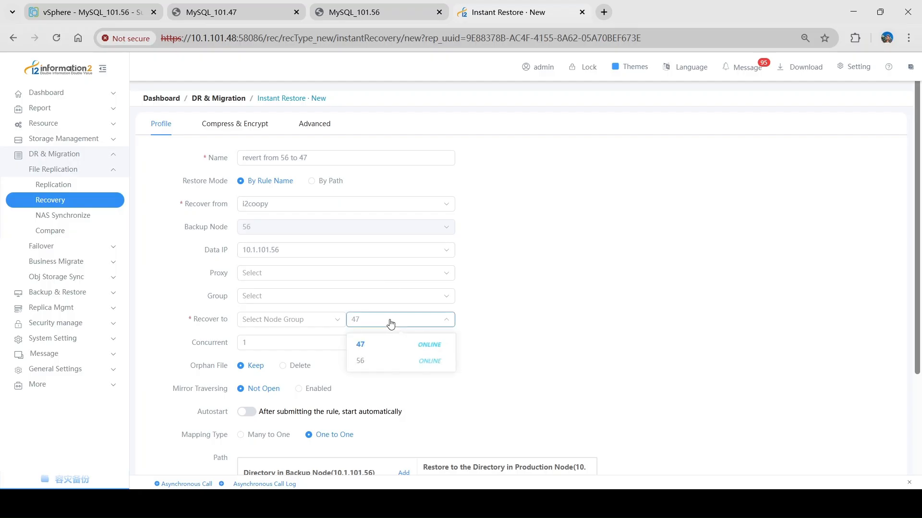
click(501, 323)
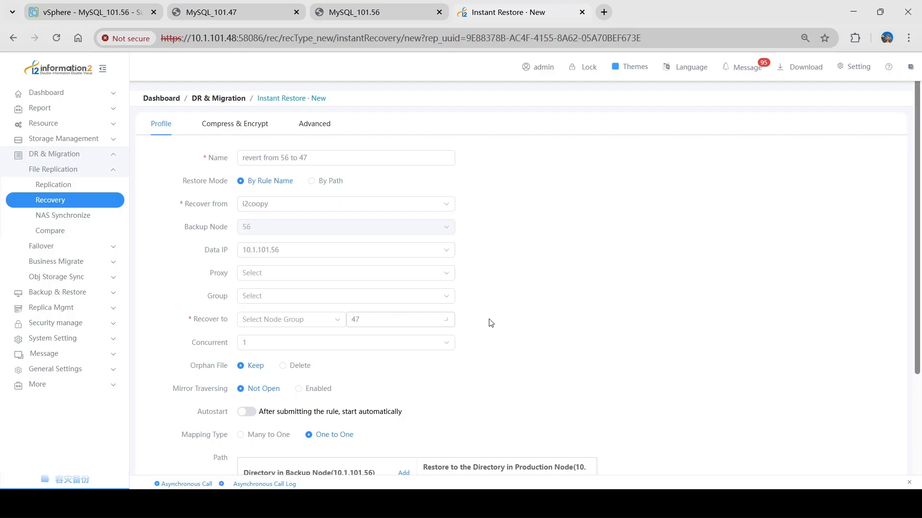
scroll(486, 320, down, 3)
scroll(441, 291, down, 1)
drag(297, 353, 240, 353)
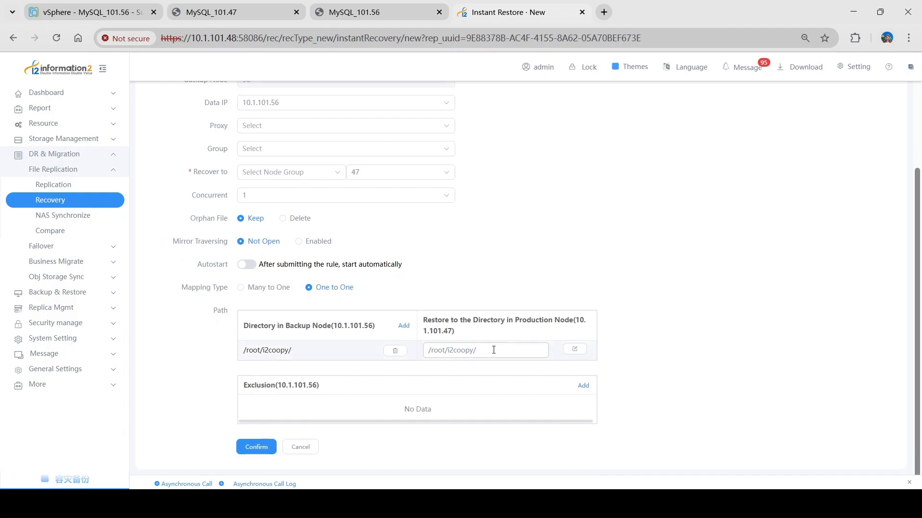
drag(497, 350, 427, 351)
click(414, 361)
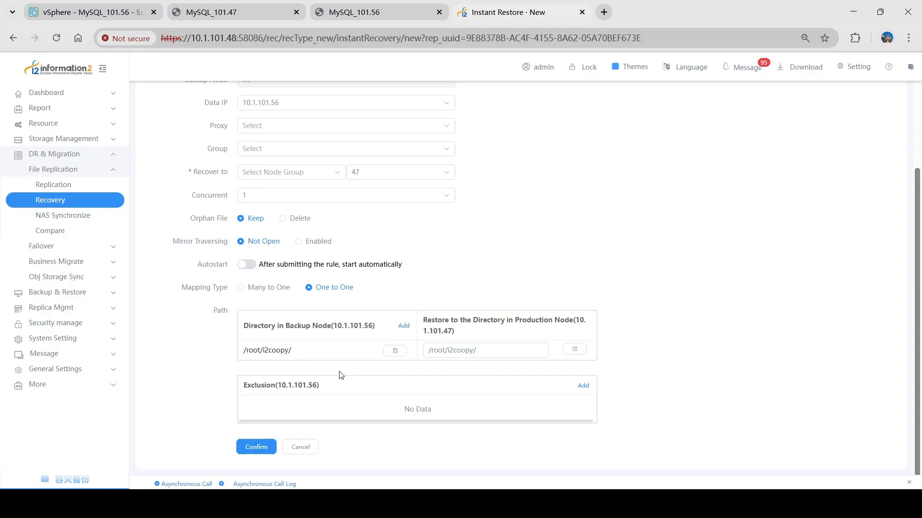
scroll(229, 388, up, 4)
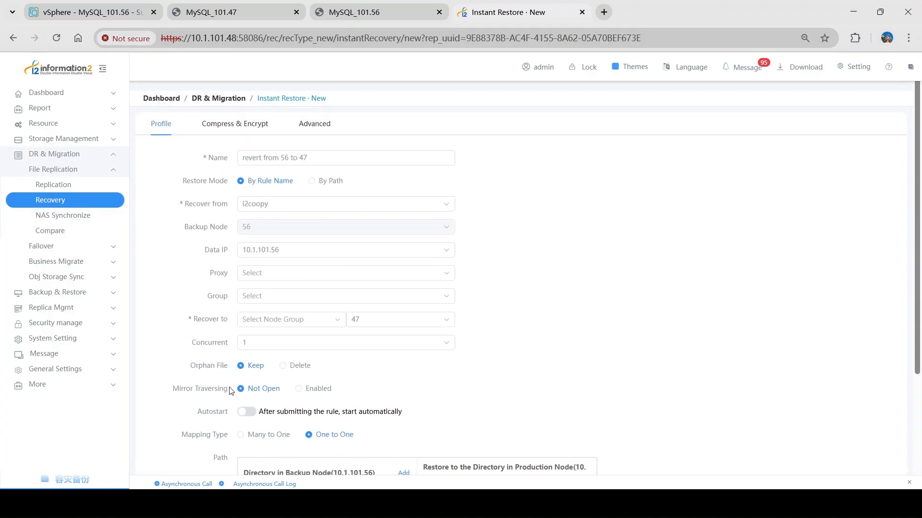
scroll(220, 390, down, 4)
click(251, 448)
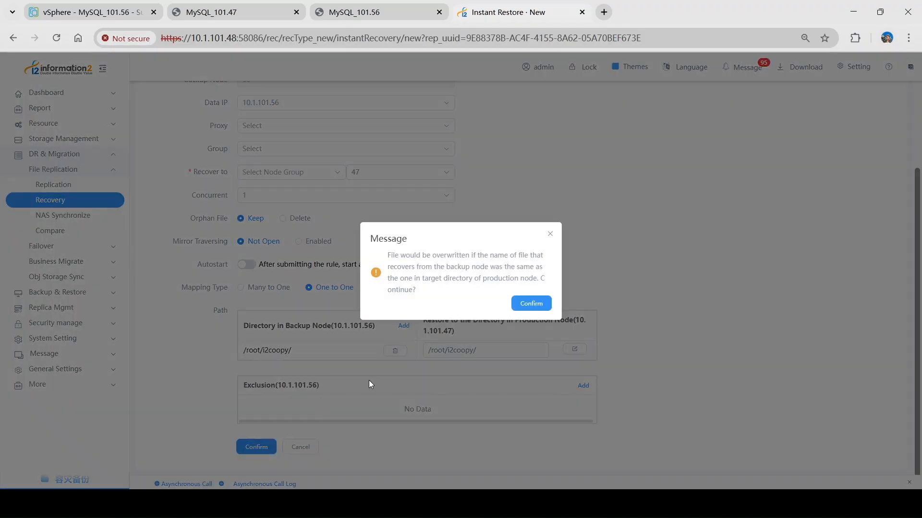
click(531, 304)
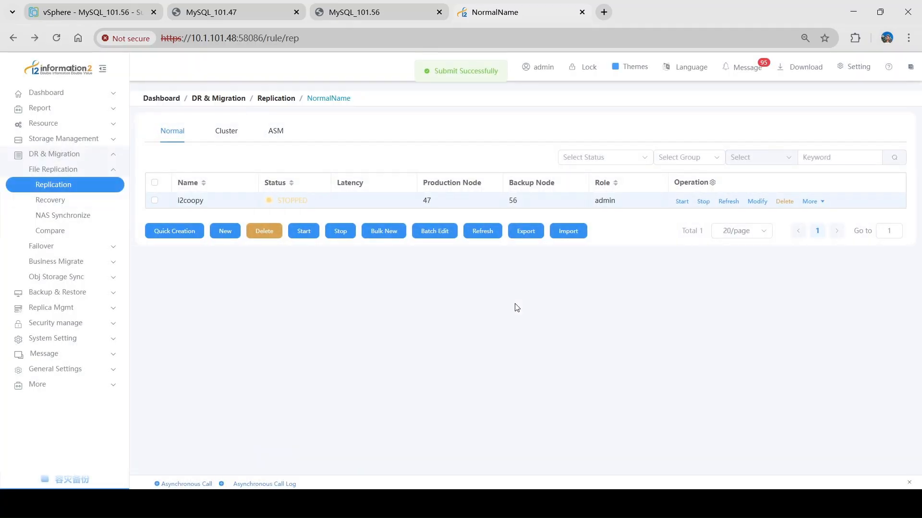
- In the file replication recovery list, start the "revert from 56 to 47" instant restore task and check its process status
click(78, 204)
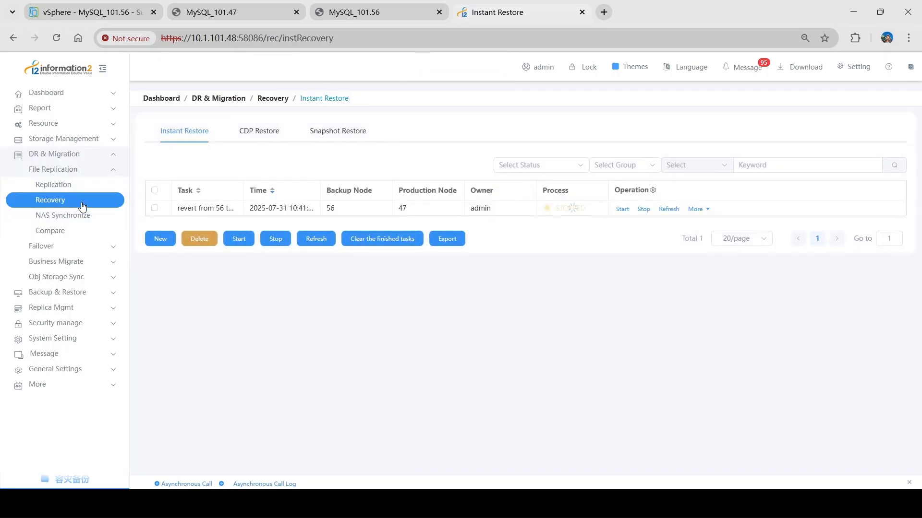
click(622, 209)
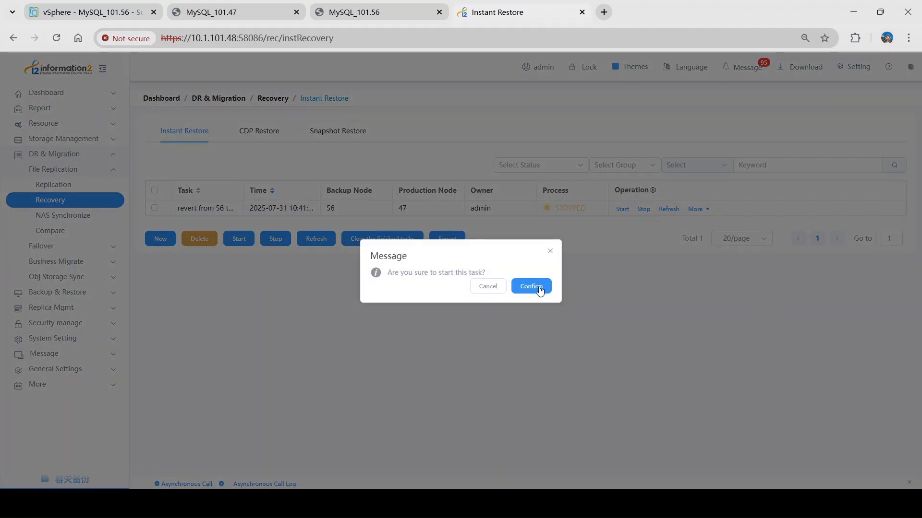
click(540, 287)
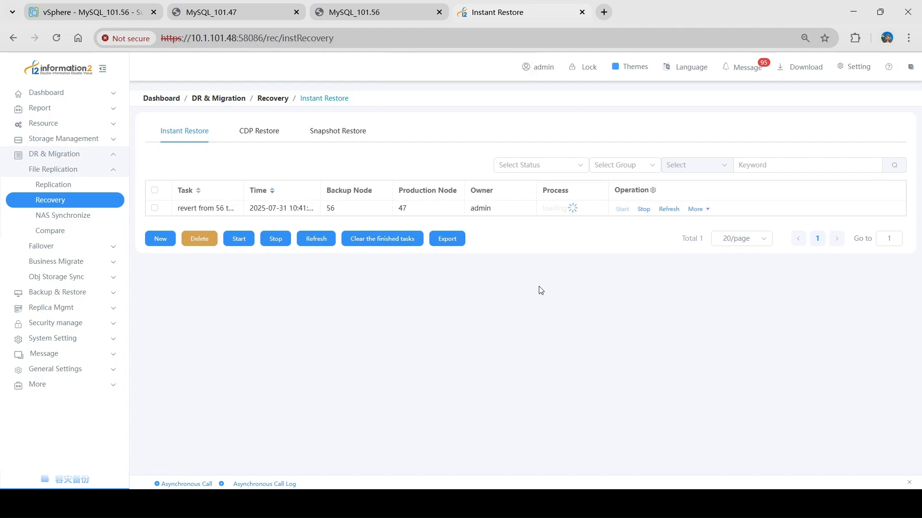
drag(591, 209, 555, 210)
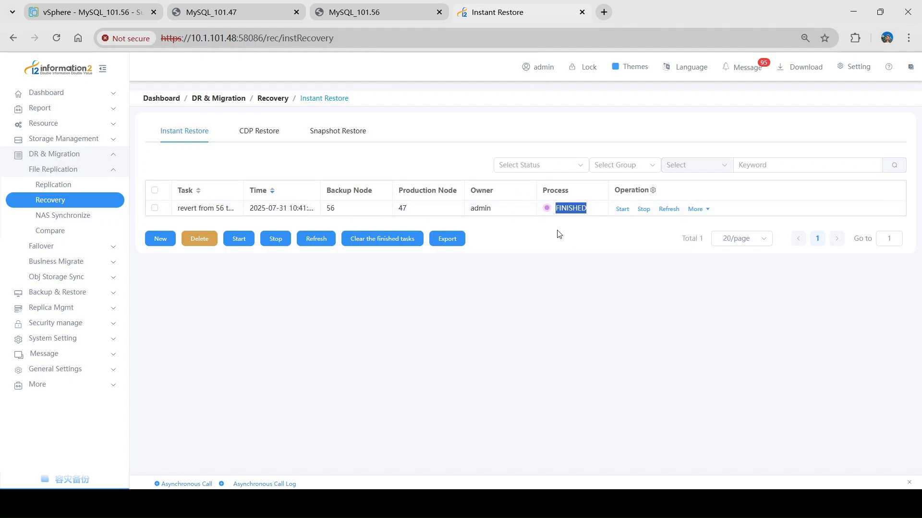
click(562, 234)
- In the MySQL_101.47 console, list the i2coopy directory and display the contents of test.xtx with cat
click(240, 19)
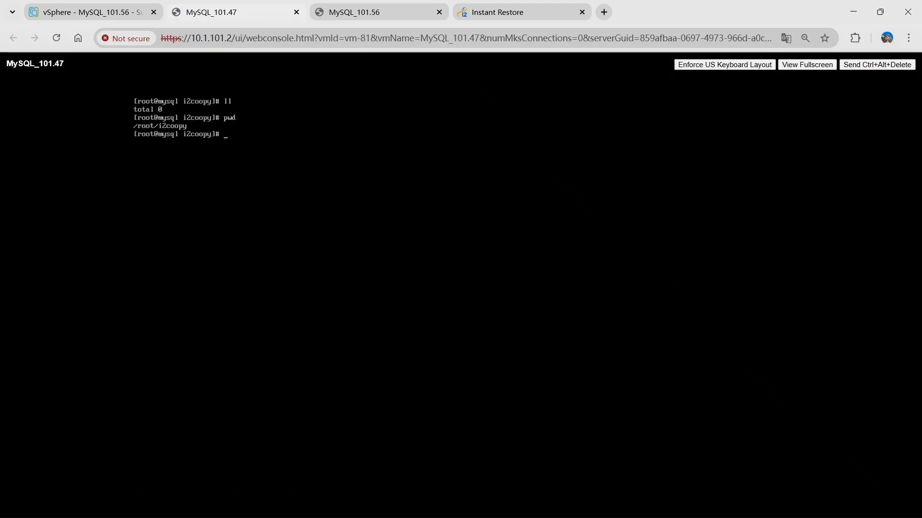
text(ll)
key(Return)
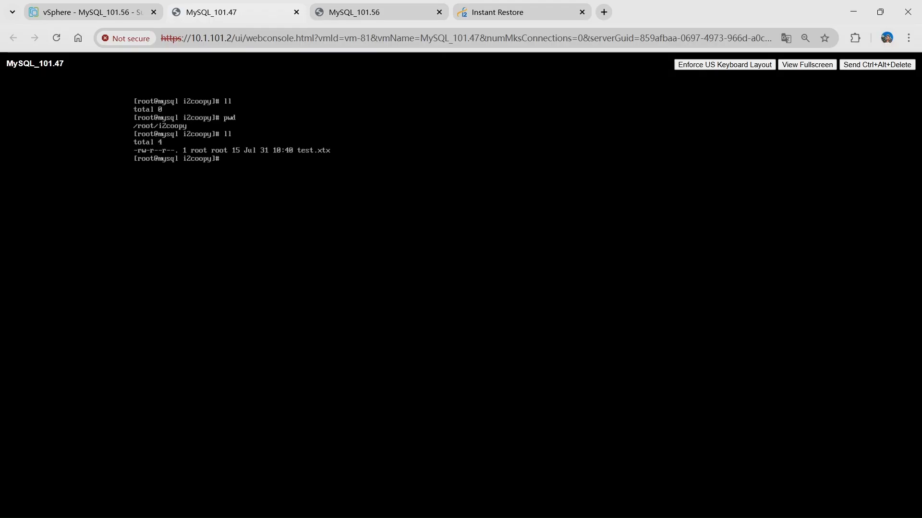
text(cat test.xtx)
key(Return)
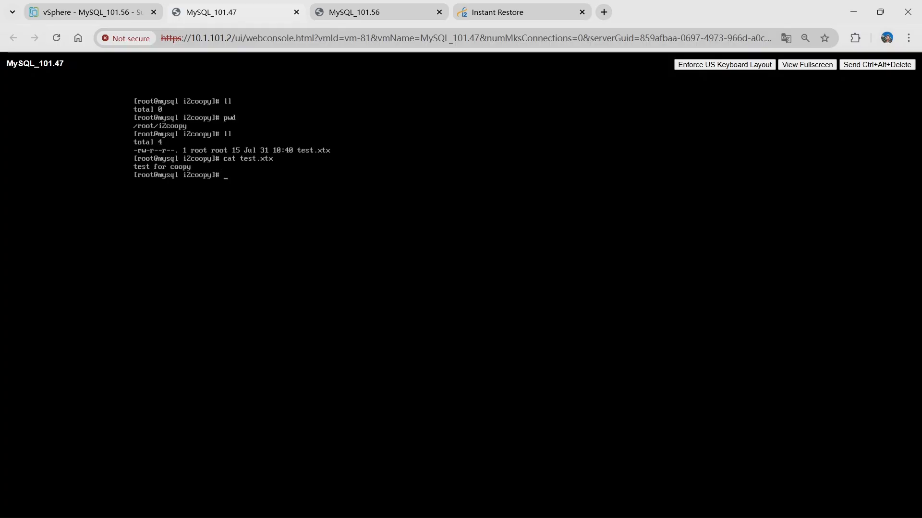